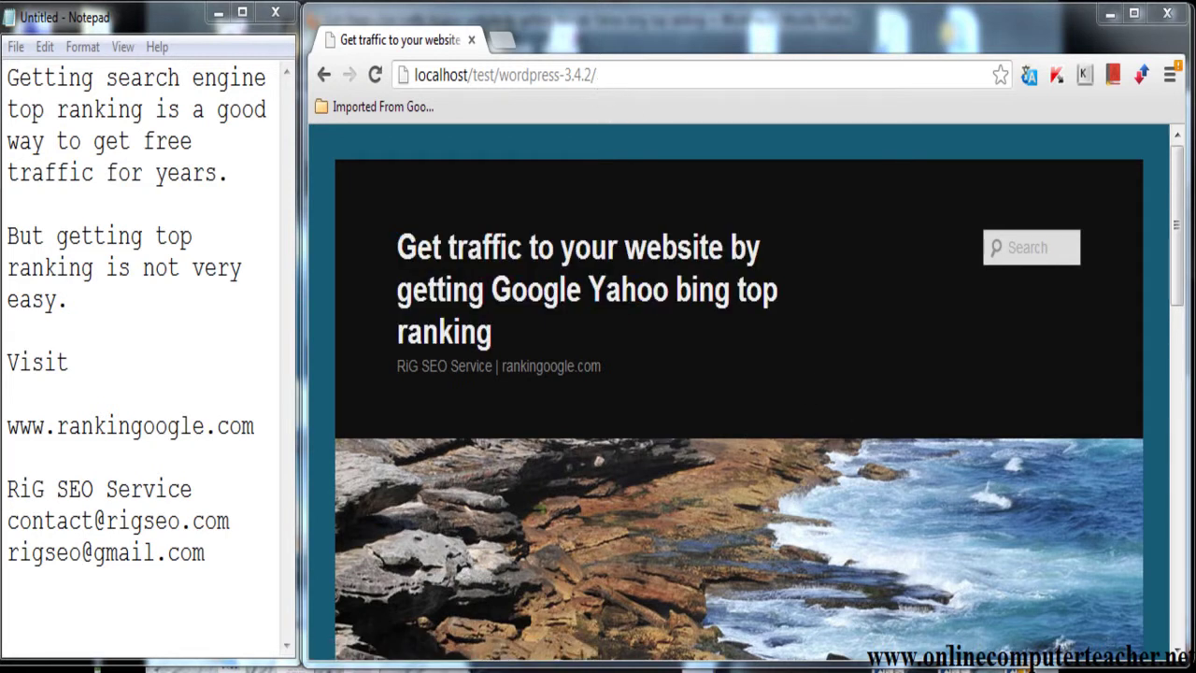
left_click(613, 75)
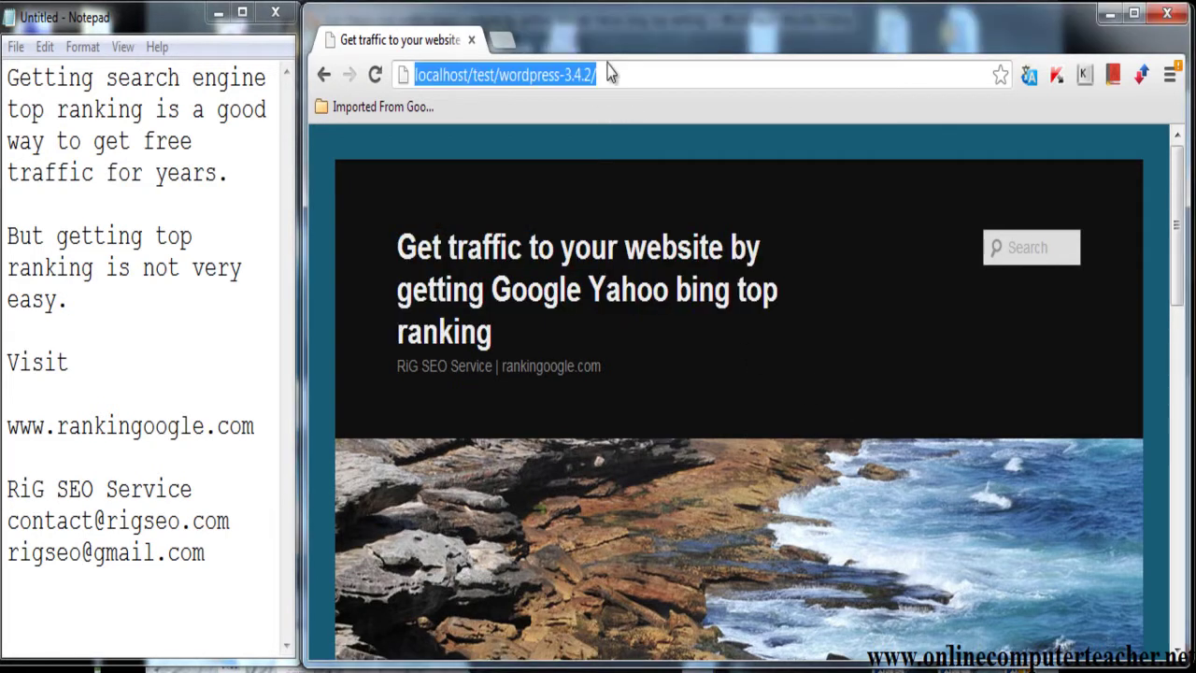
left_click(478, 80)
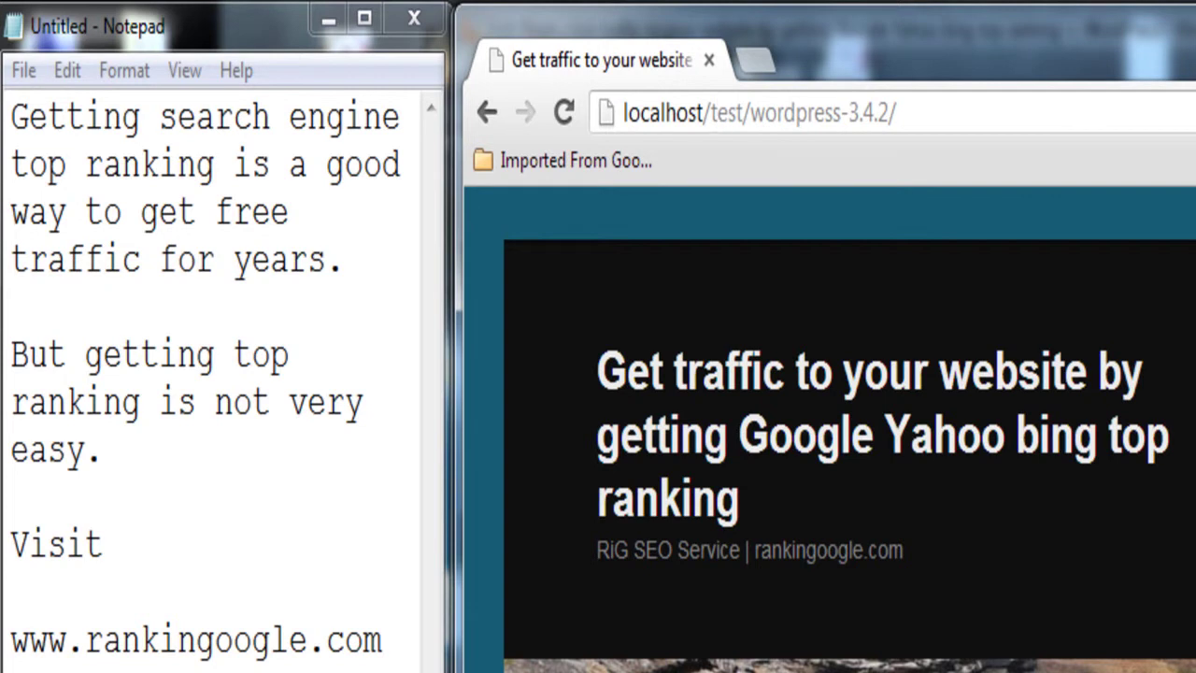
scroll(905, 527, "down", 8)
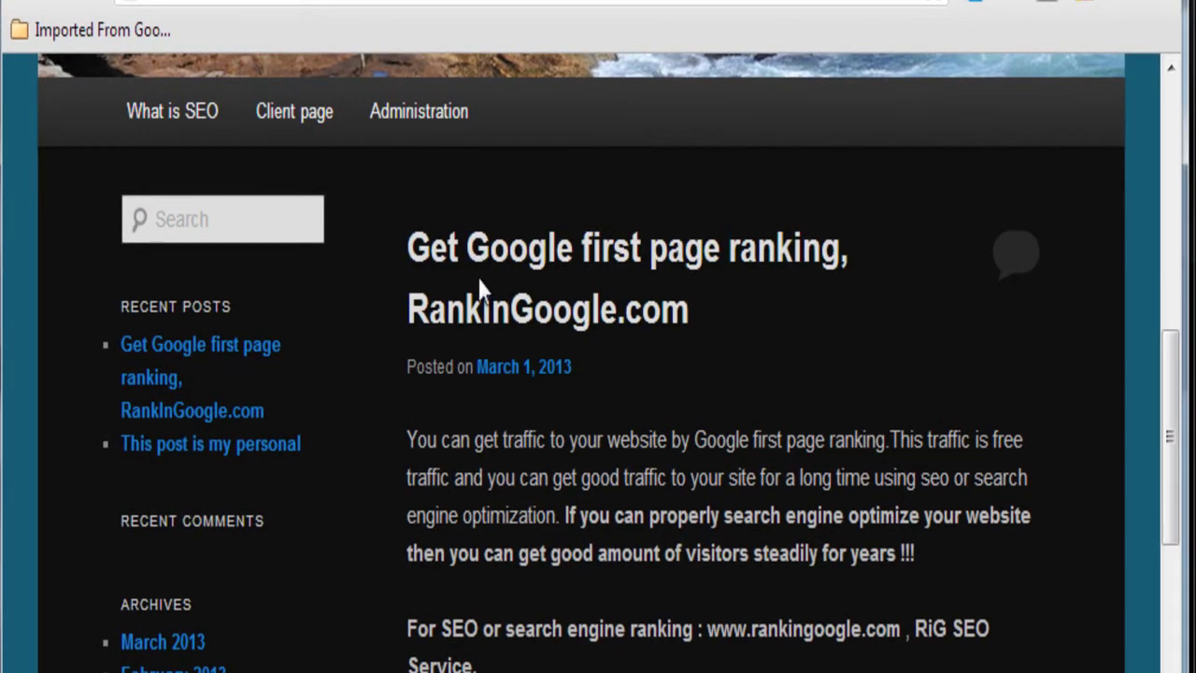
scroll(1170, 383, "down", 5)
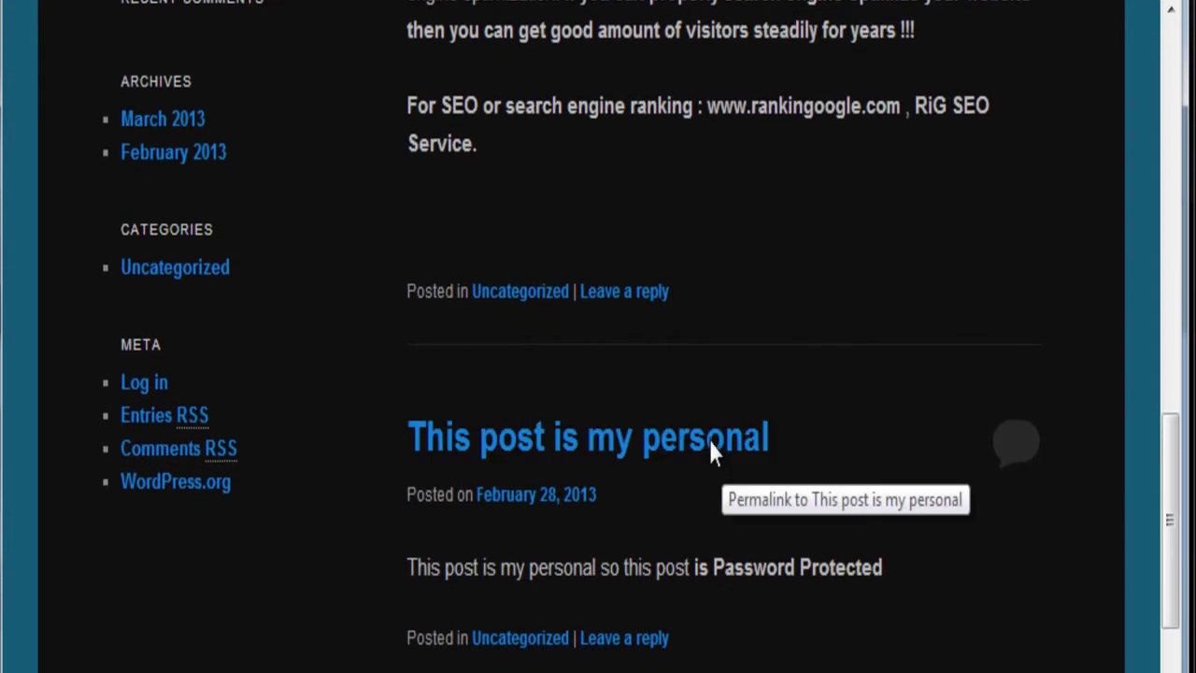
scroll(897, 617, "up", 3)
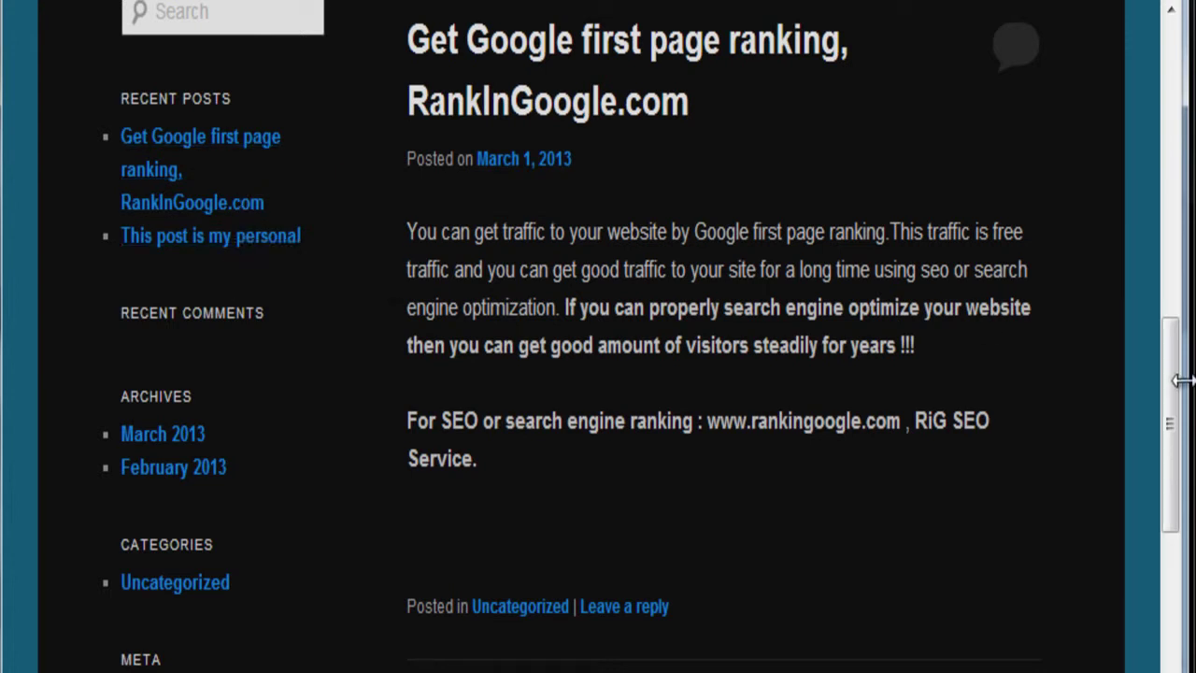
left_click_drag(1174, 427, 1183, 254)
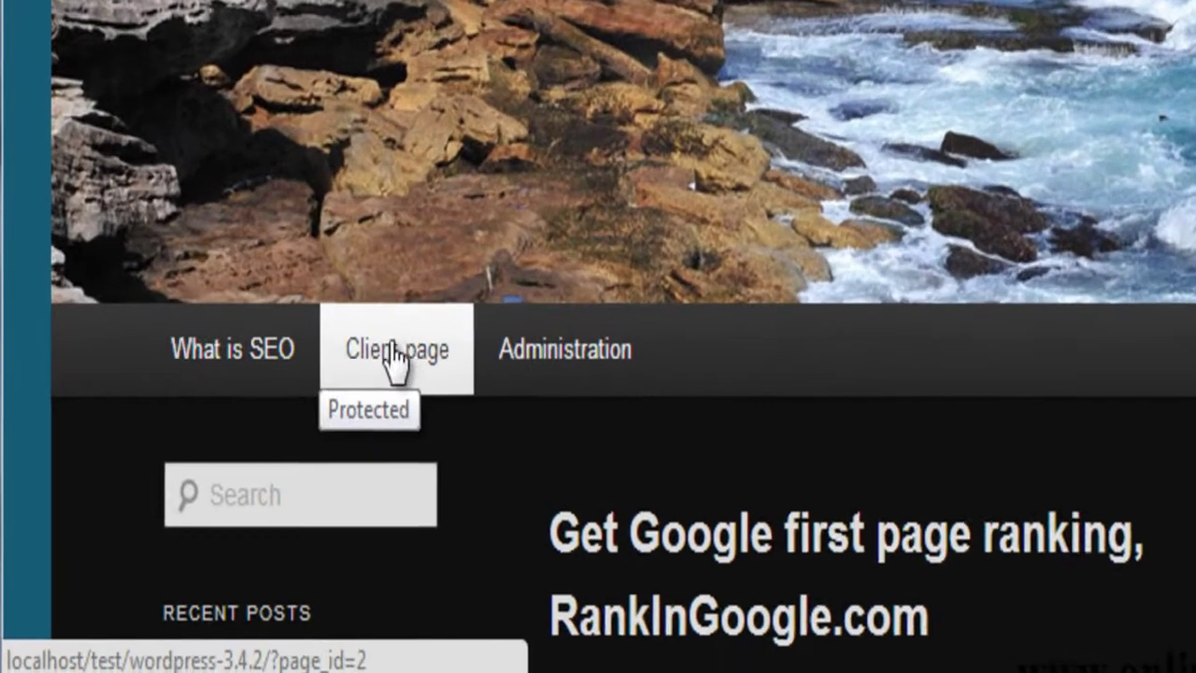
mouse_move(176, 479)
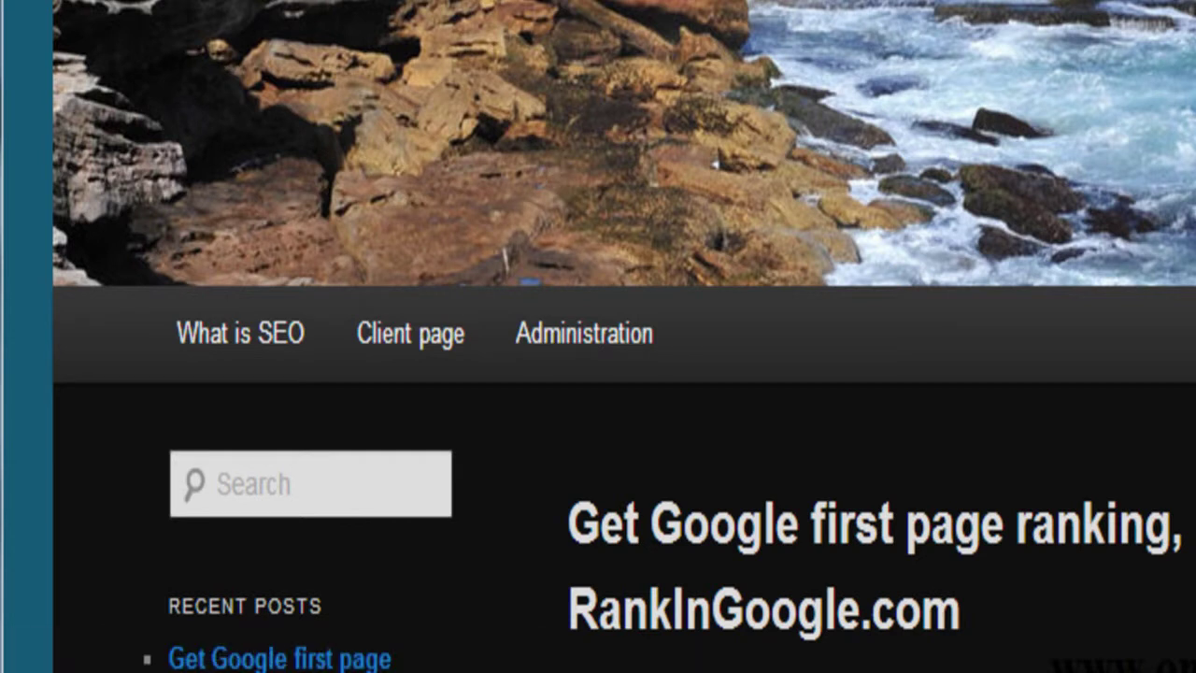
scroll(714, 164, "down", 5)
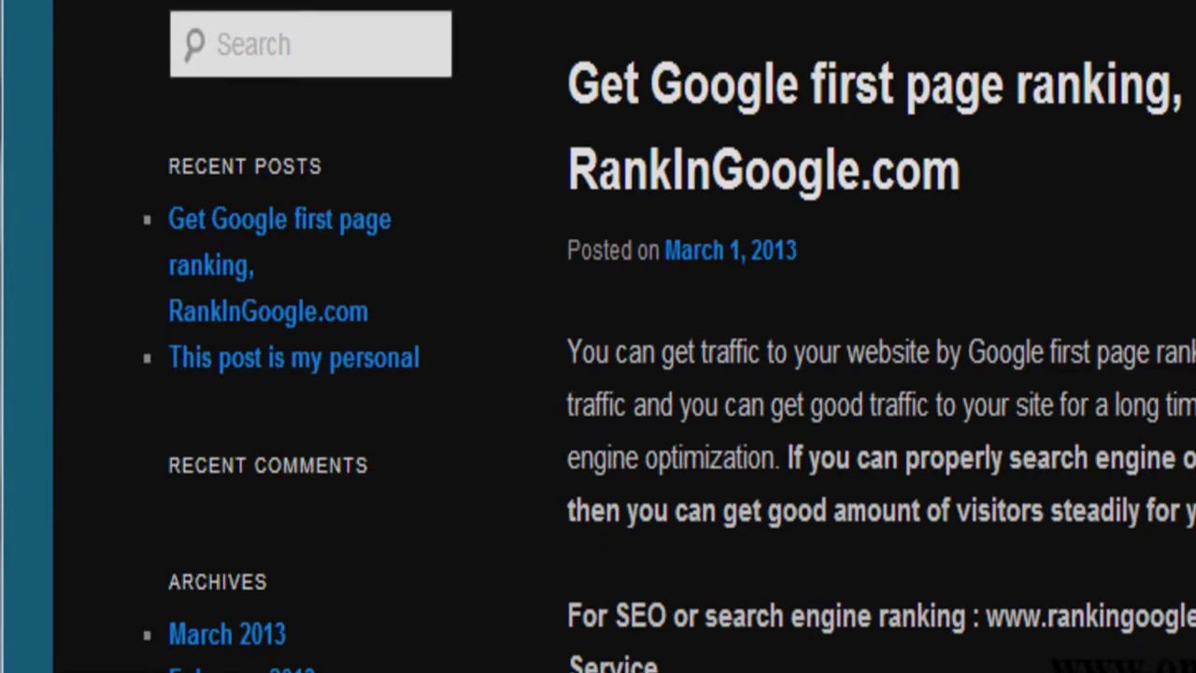
left_click(651, 173)
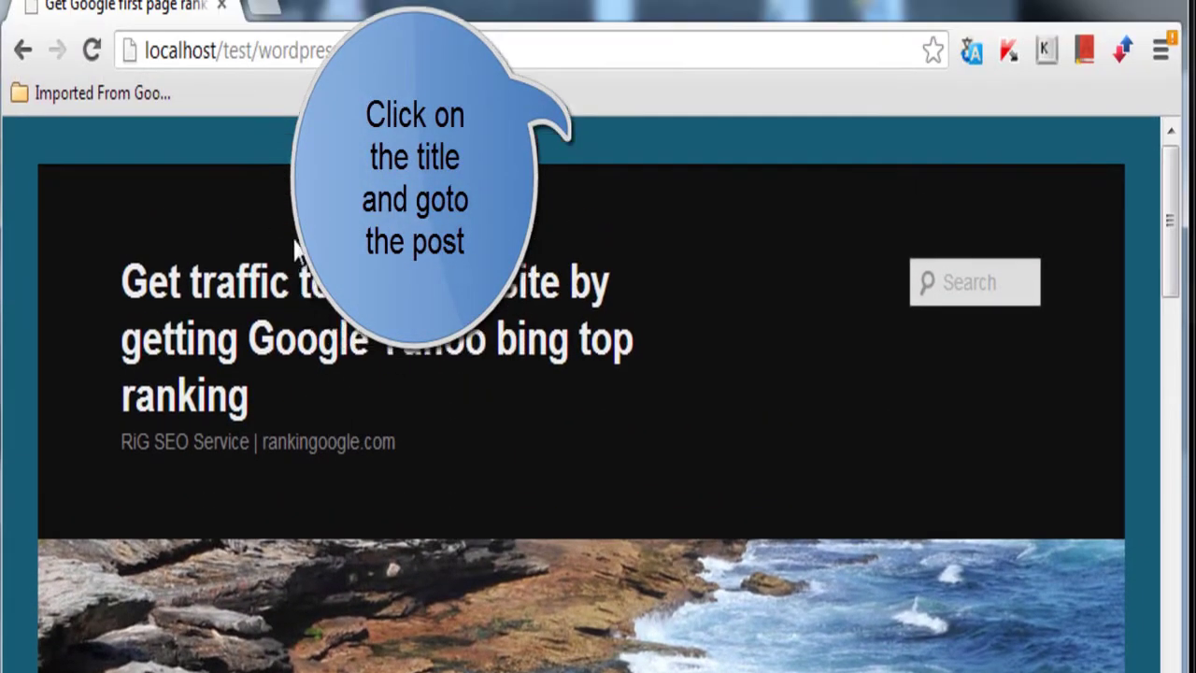
left_click_drag(1170, 261, 1179, 445)
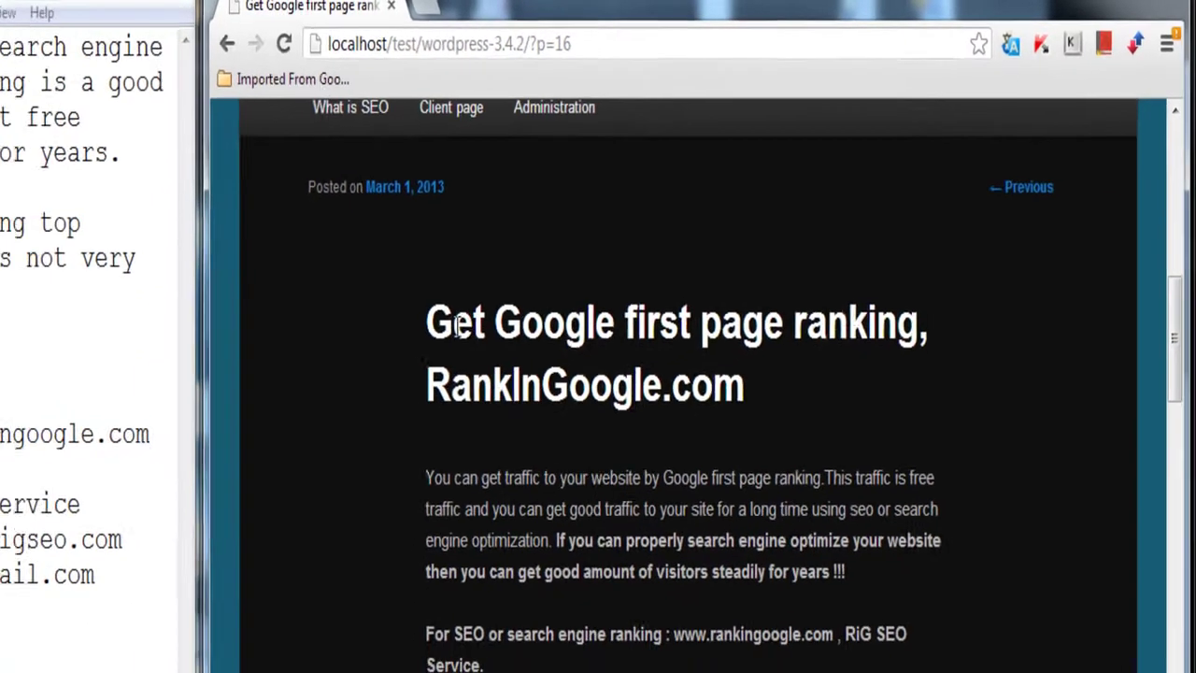
scroll(1146, 350, "down", 6)
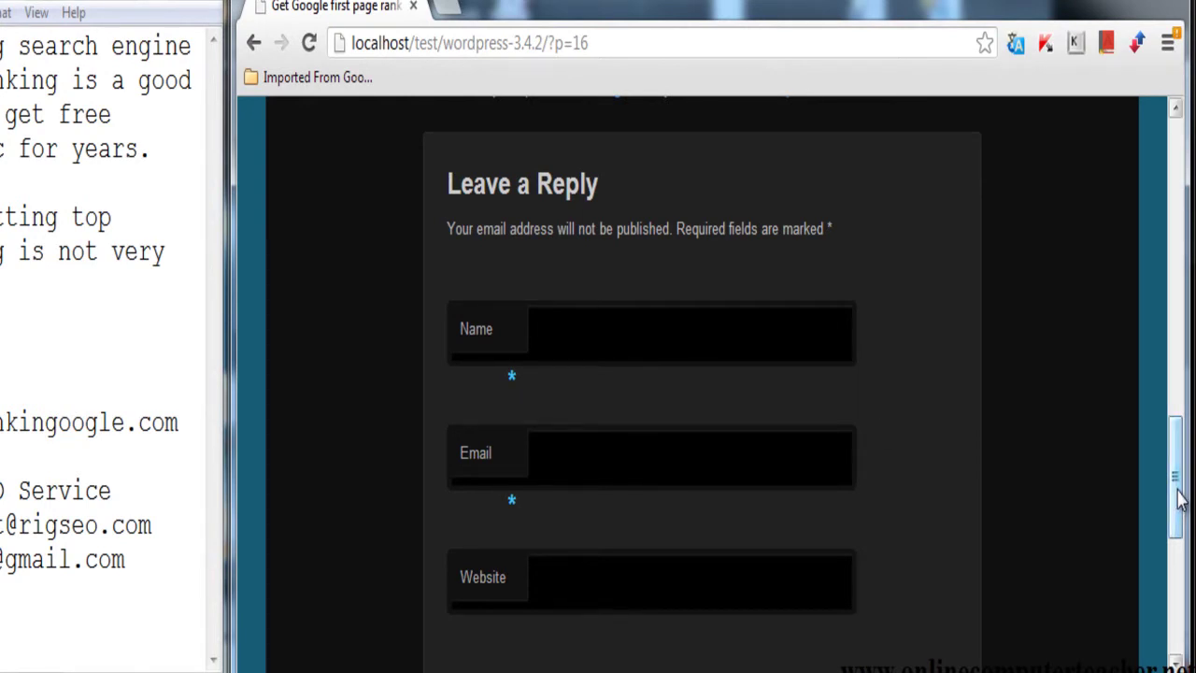
left_click_drag(1179, 500, 1179, 340)
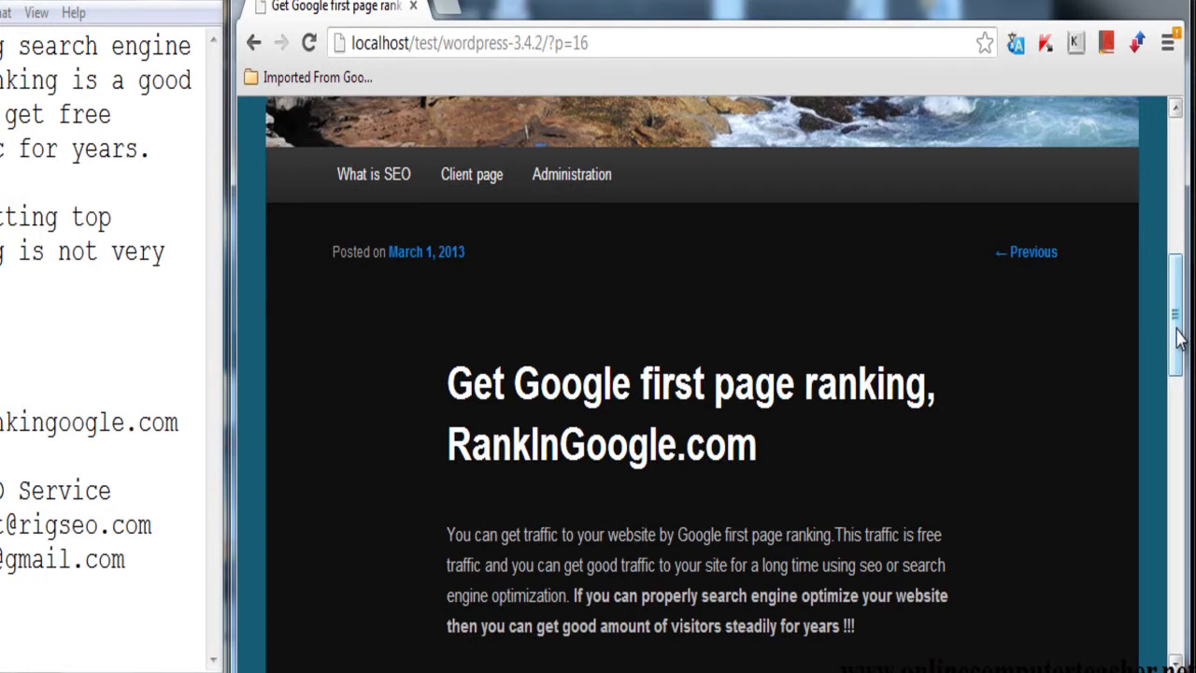
left_click_drag(1179, 340, 1176, 157)
left_click(536, 239)
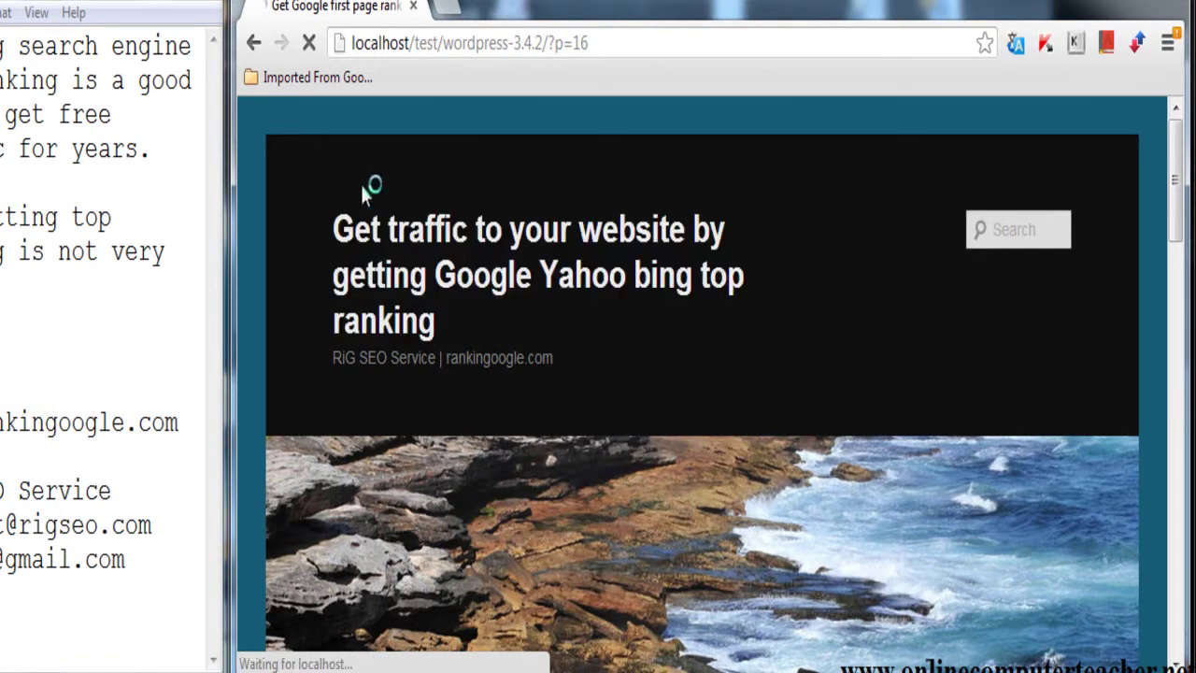
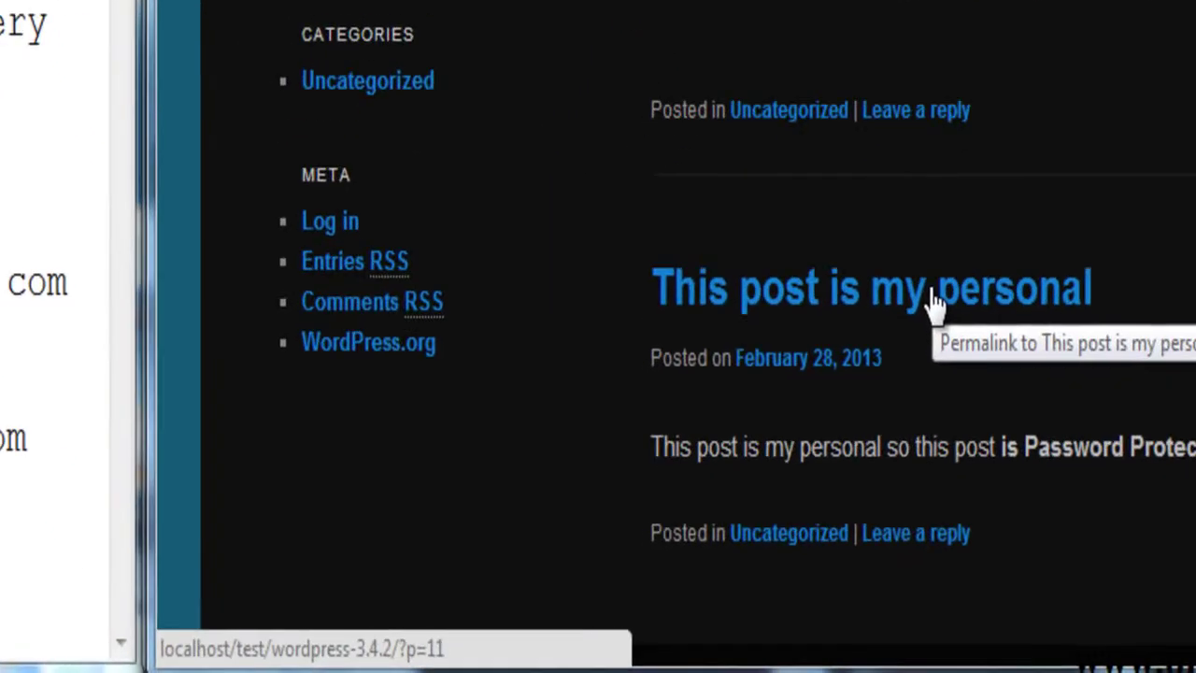
Step: View the personal post and the What is SEO page on the live site
left_click(948, 285)
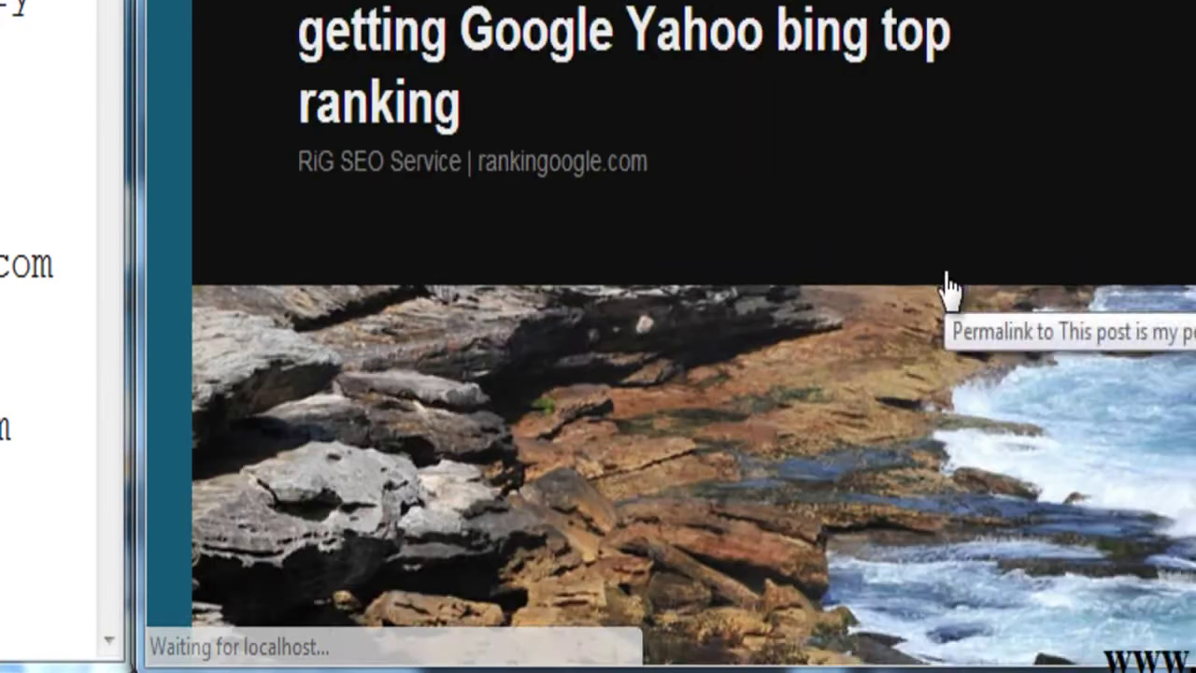
scroll(598, 420, "down", 6)
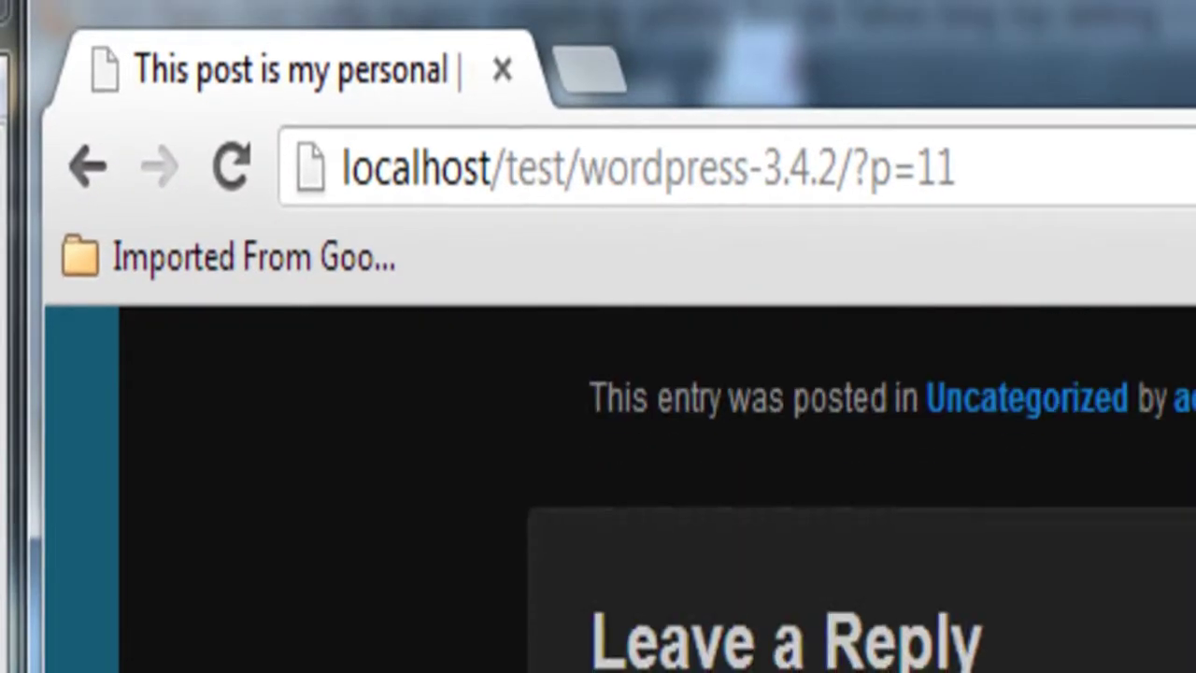
scroll(598, 420, "up", 3)
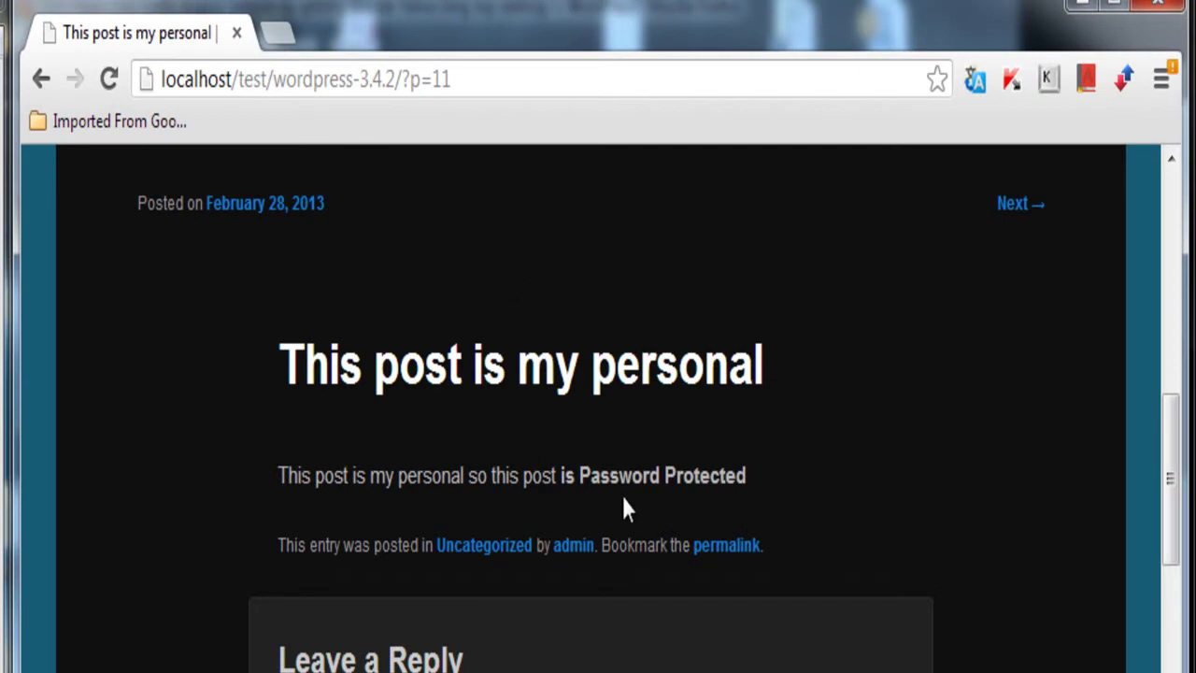
left_click_drag(1177, 488, 1178, 402)
left_click(177, 449)
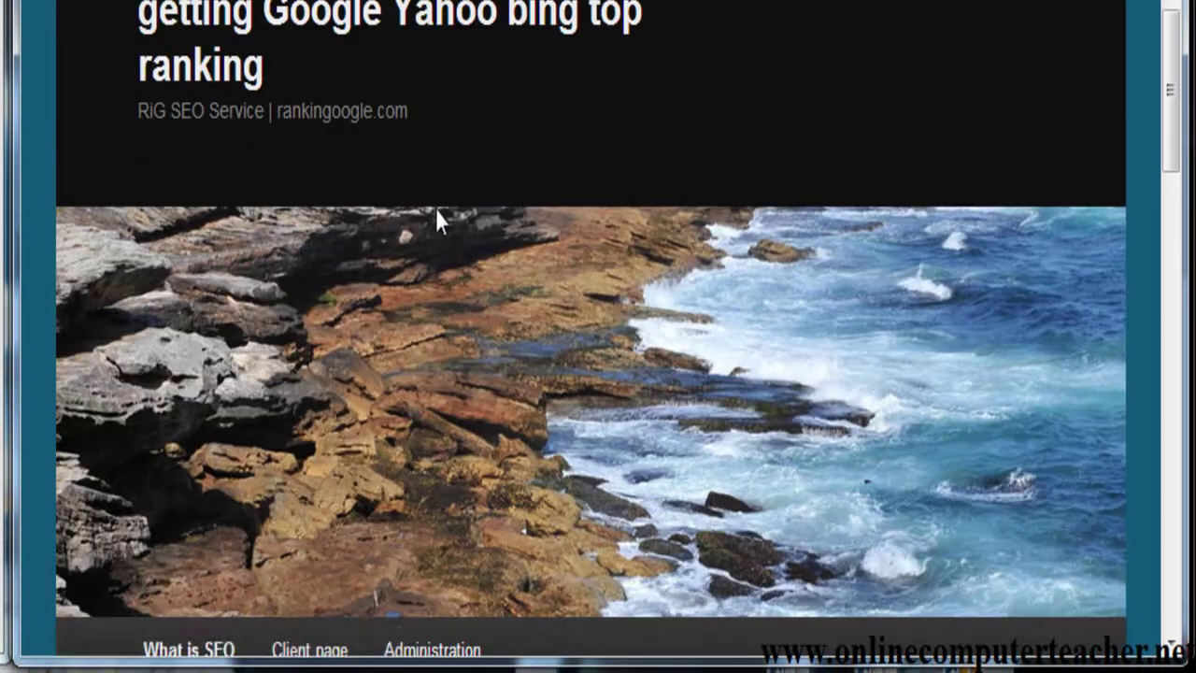
scroll(441, 224, "down", 5)
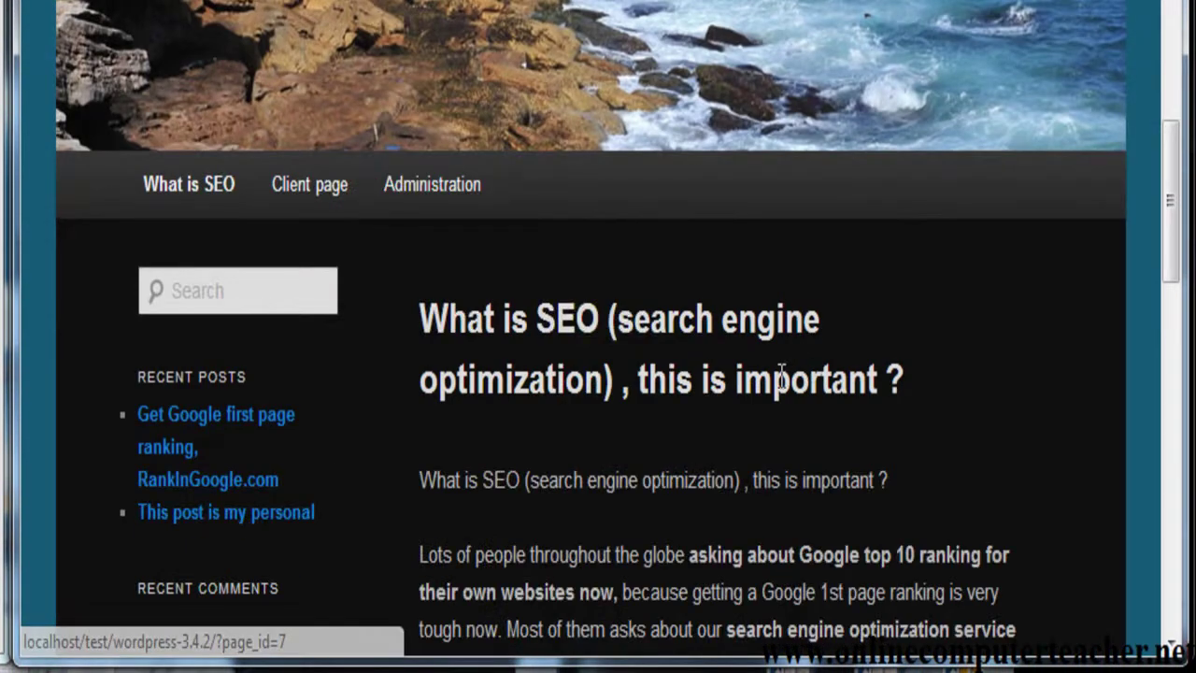
scroll(784, 383, "down", 2)
scroll(774, 392, "down", 2)
scroll(558, 346, "up", 4)
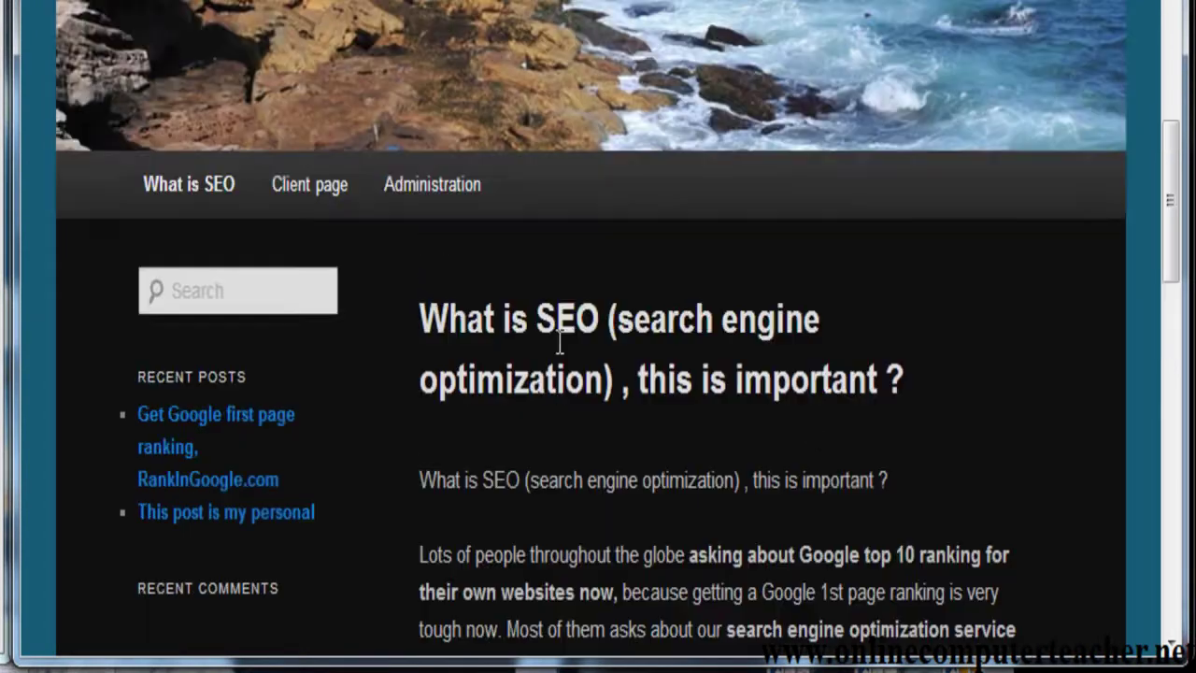
Step: Check the Client page, then the Administration Section page, which asks for a password
left_click(313, 194)
scroll(809, 280, "down", 7)
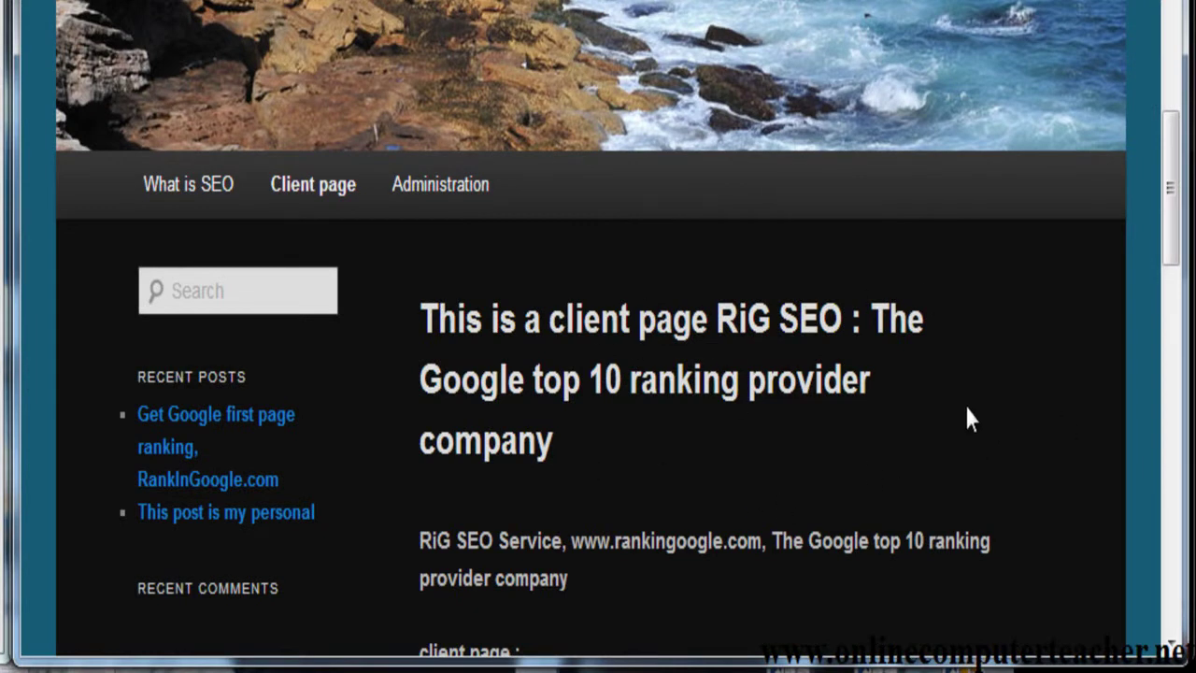
scroll(970, 411, "down", 7)
scroll(979, 397, "up", 2)
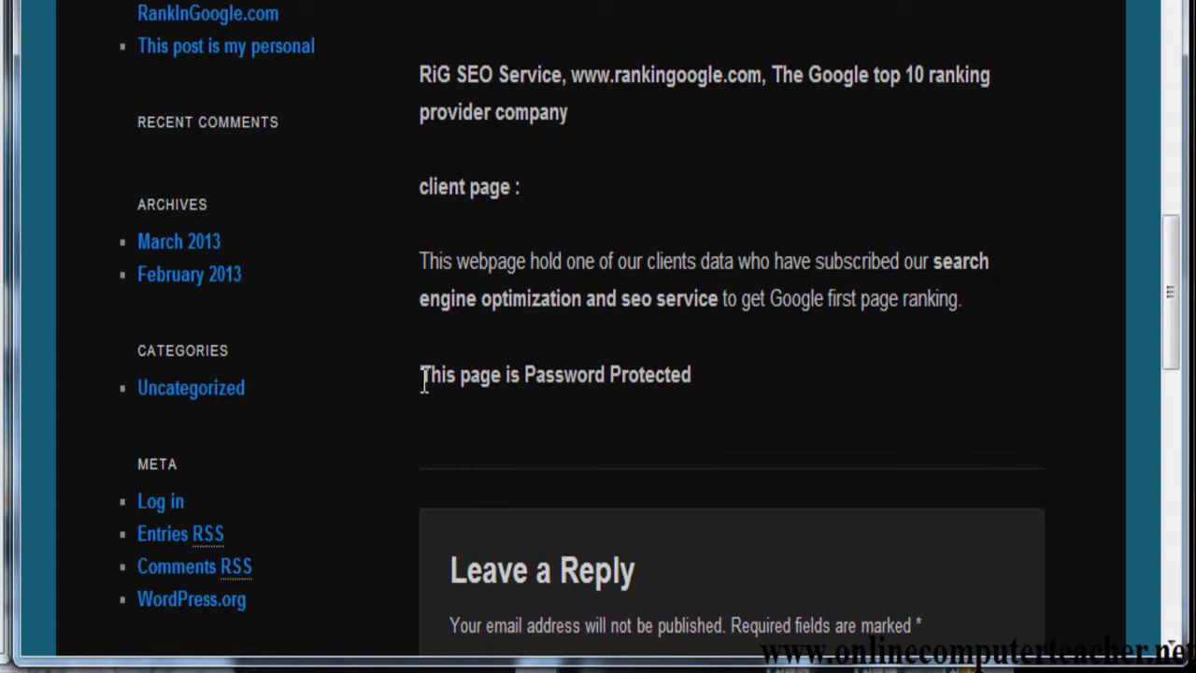
left_click_drag(423, 380, 761, 380)
left_click(849, 320)
scroll(850, 323, "up", 3)
left_click(440, 42)
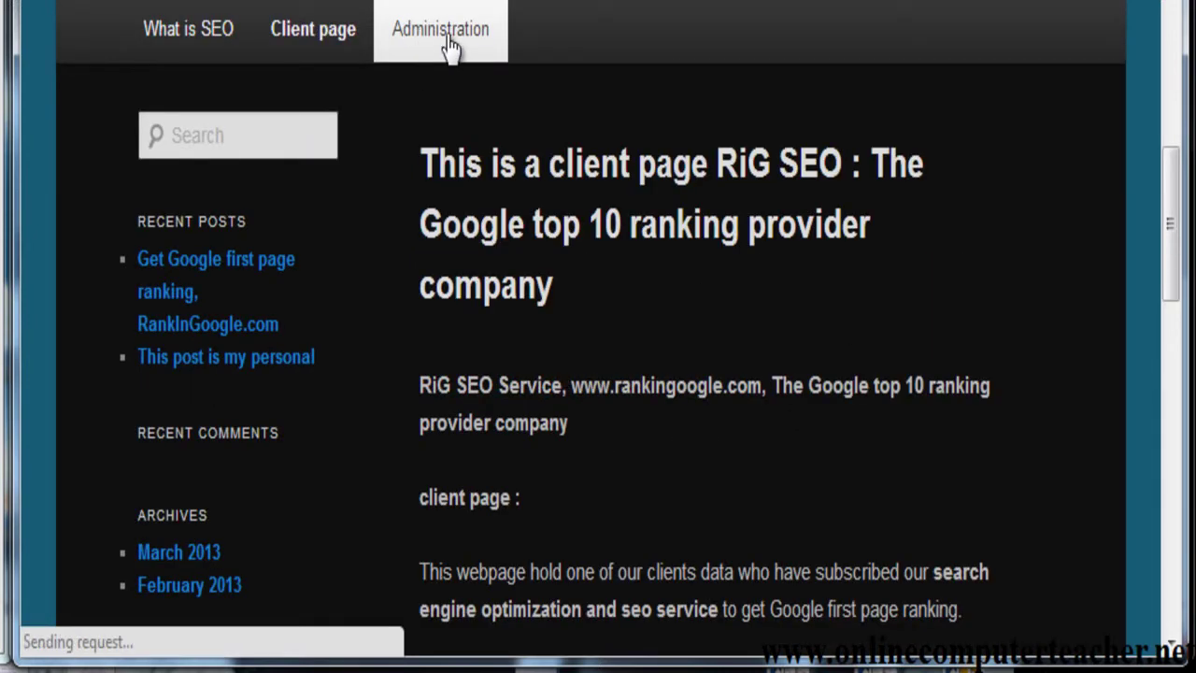
scroll(693, 329, "down", 10)
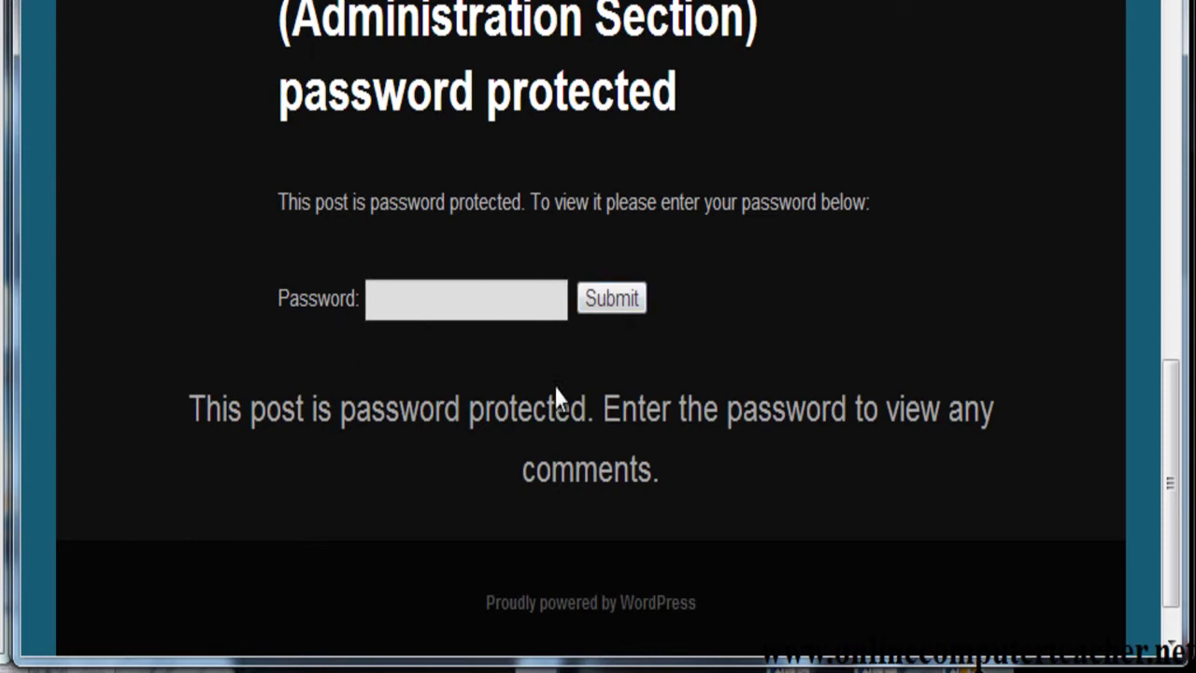
scroll(551, 372, "up", 10)
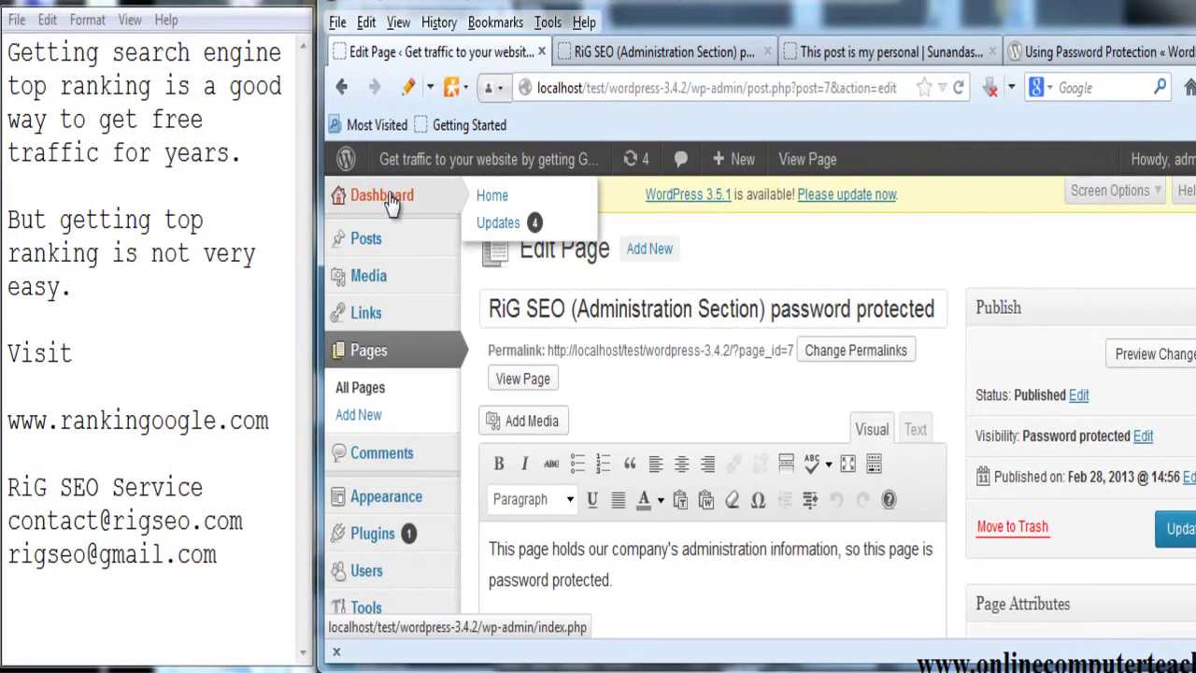
Step: Go from the Dashboard to the All Pages list of three pages
left_click(390, 200)
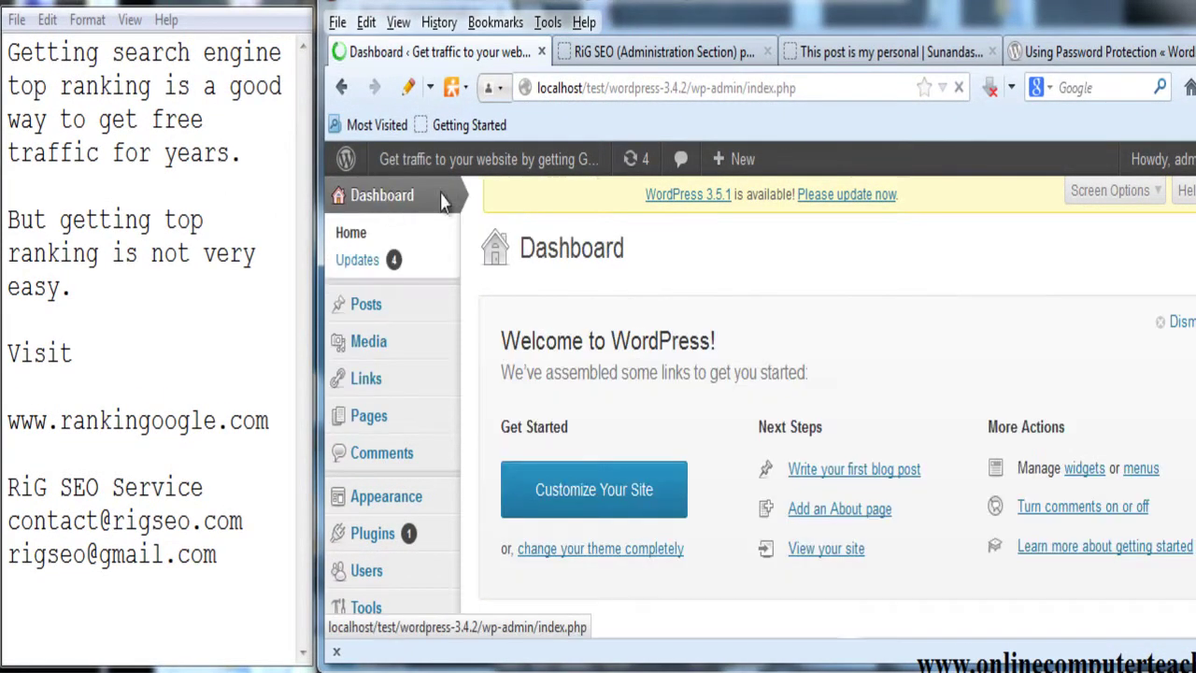
scroll(759, 408, "down", 1)
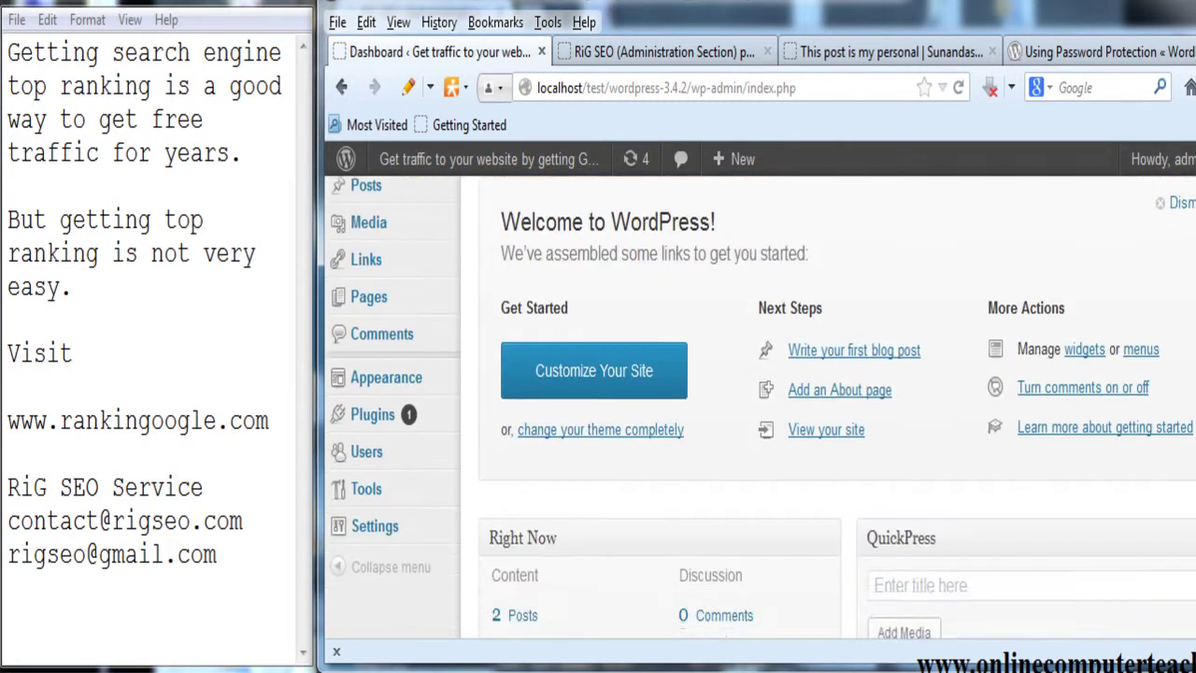
mouse_move(386, 365)
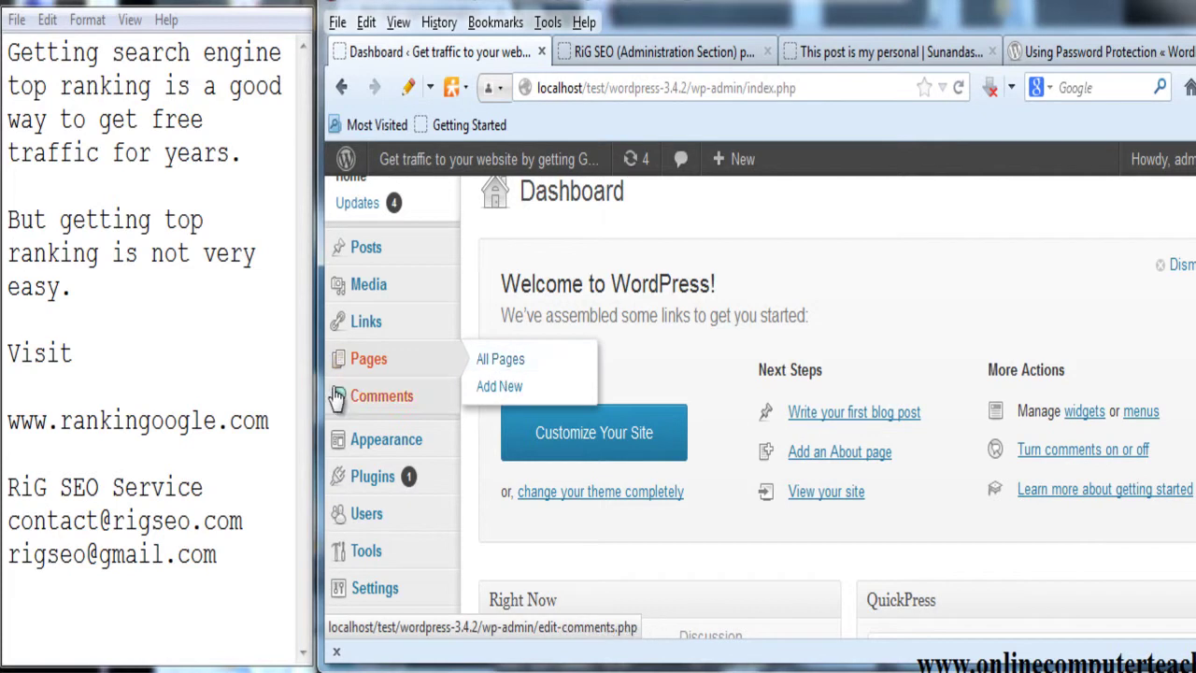
left_click(505, 361)
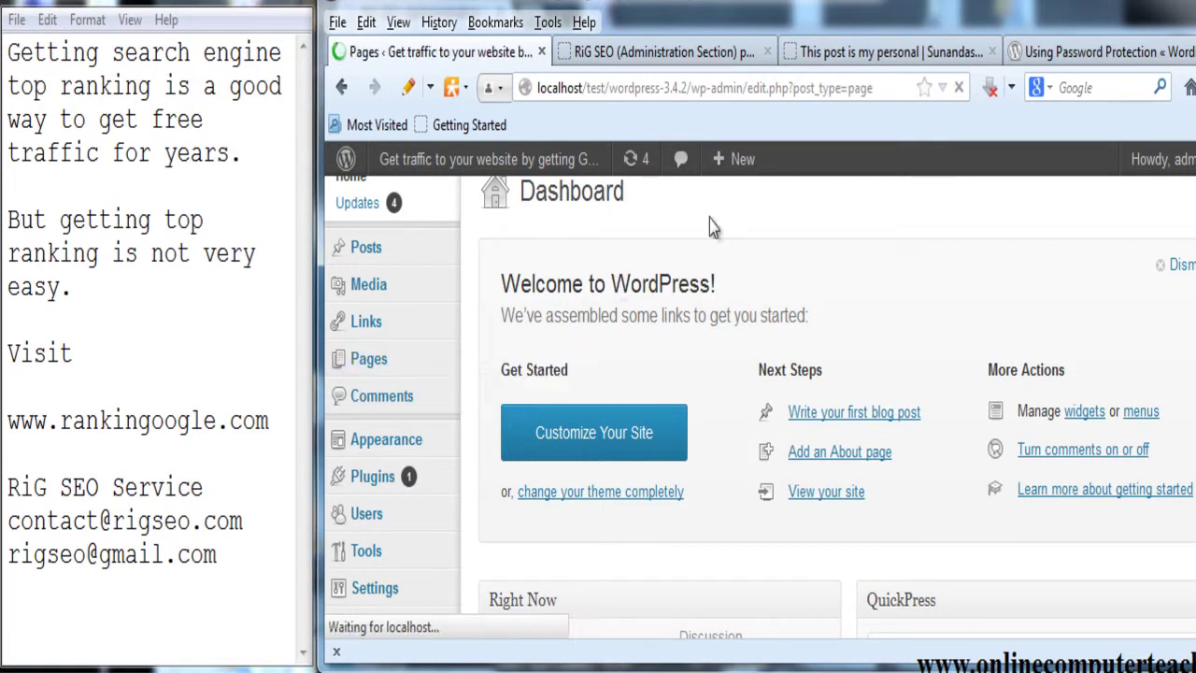
scroll(598, 419, "down", 3)
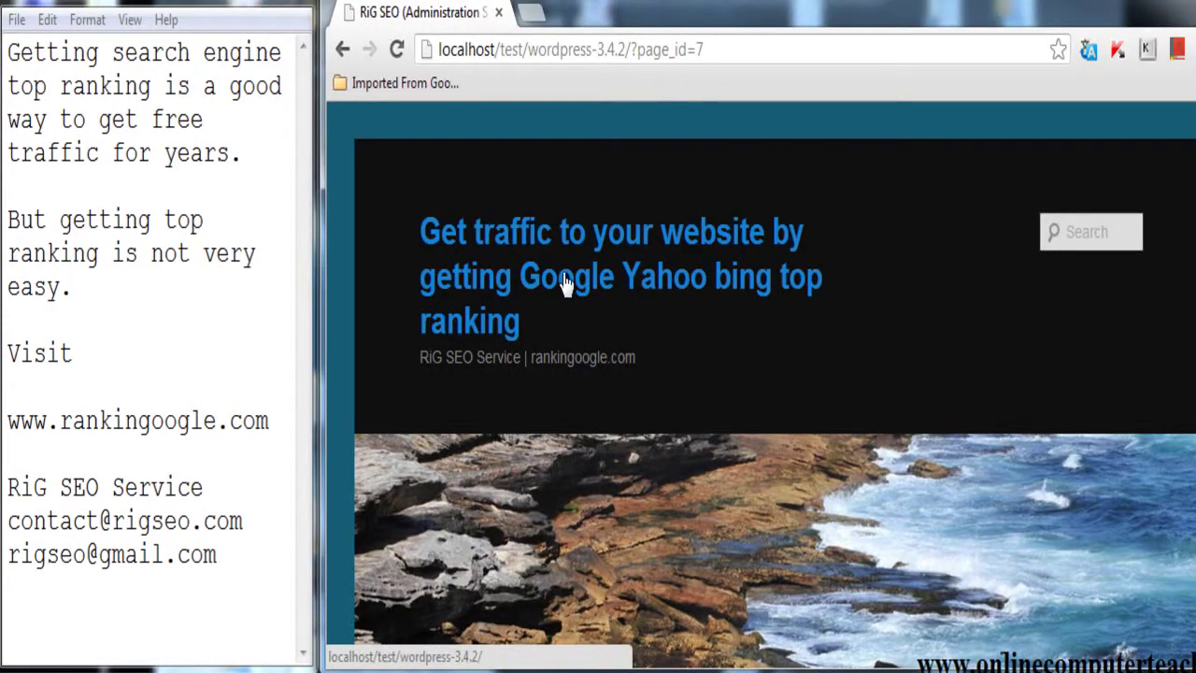
Step: View the Client page on the live site, then return to the admin Pages list
left_click(565, 284)
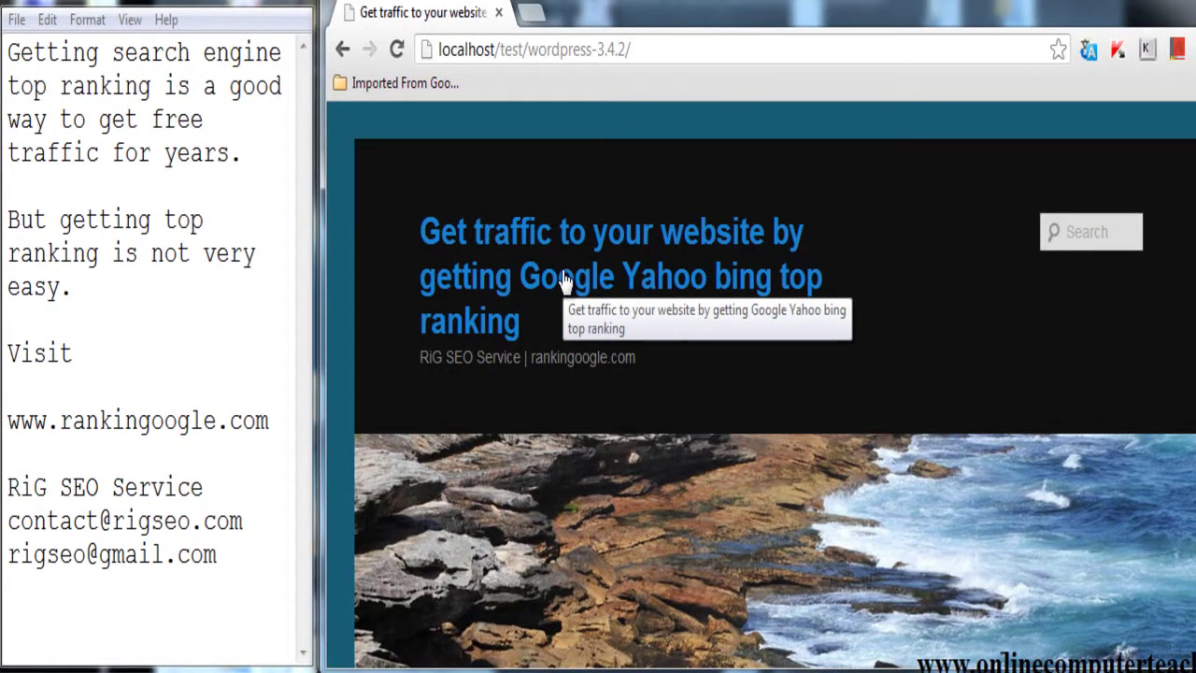
scroll(565, 283, "down", 5)
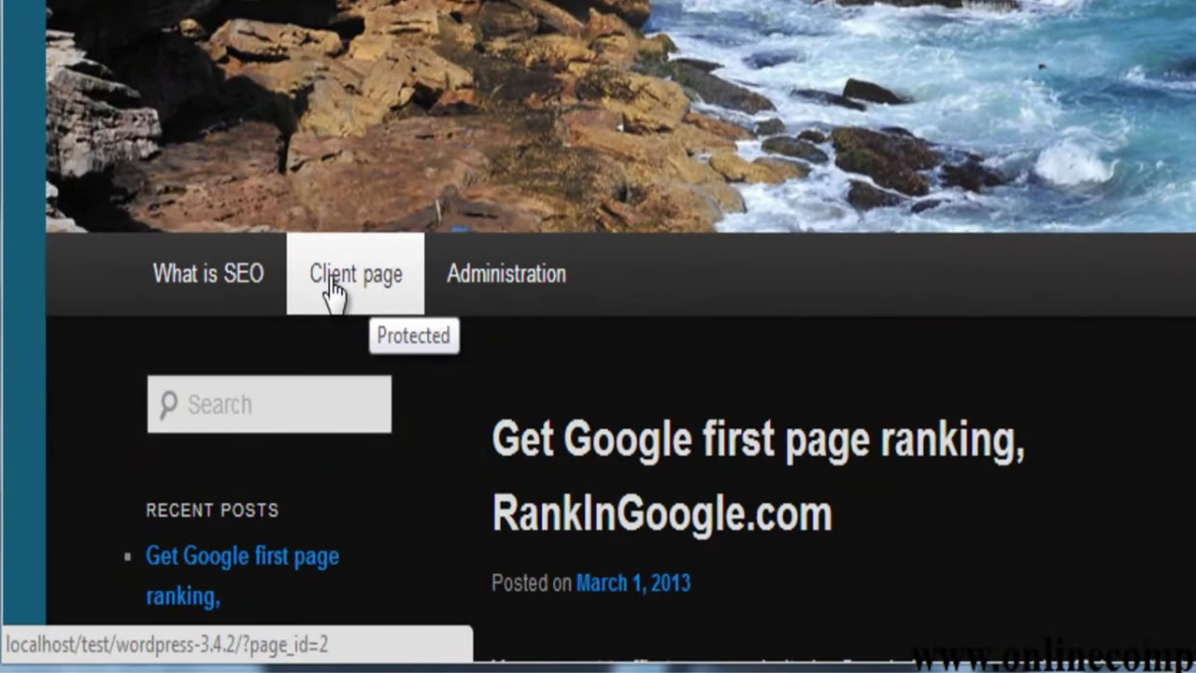
left_click(362, 323)
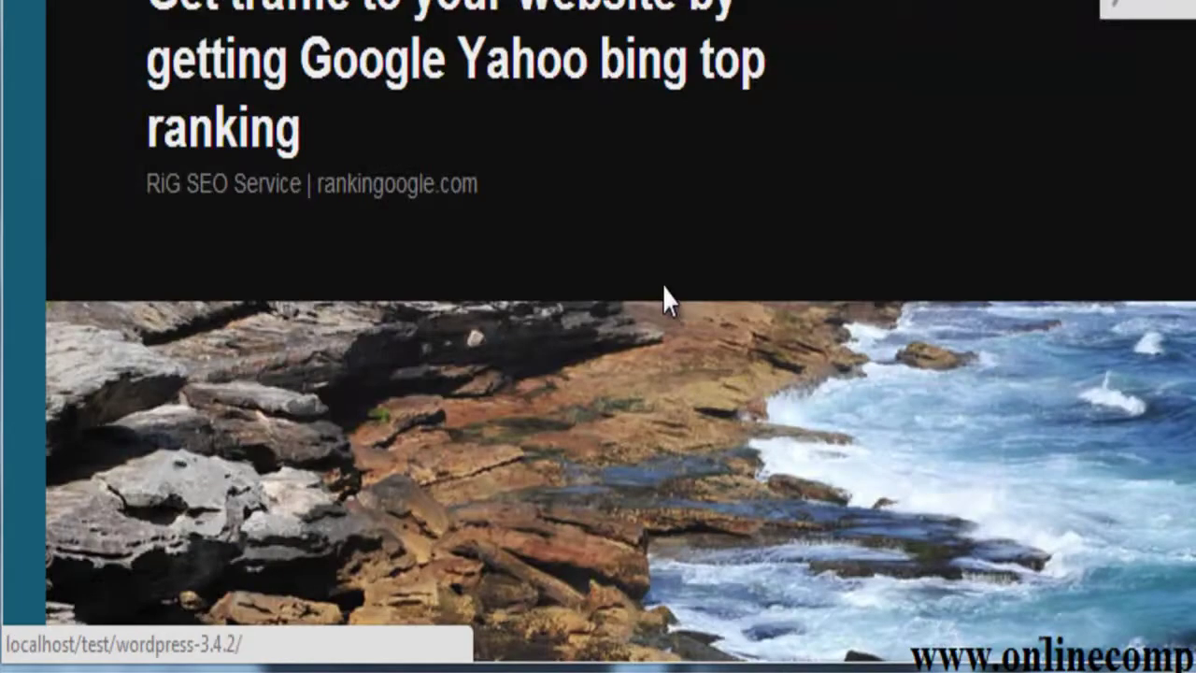
scroll(664, 286, "down", 5)
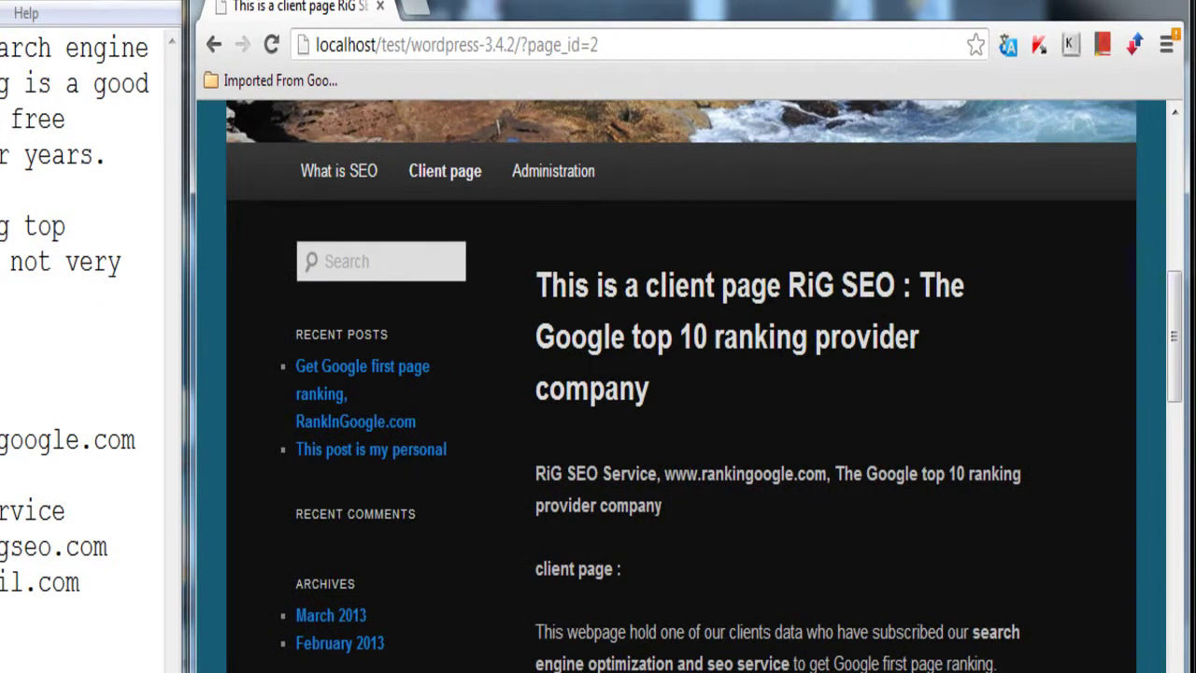
key("alt+Tab")
mouse_move(425, 391)
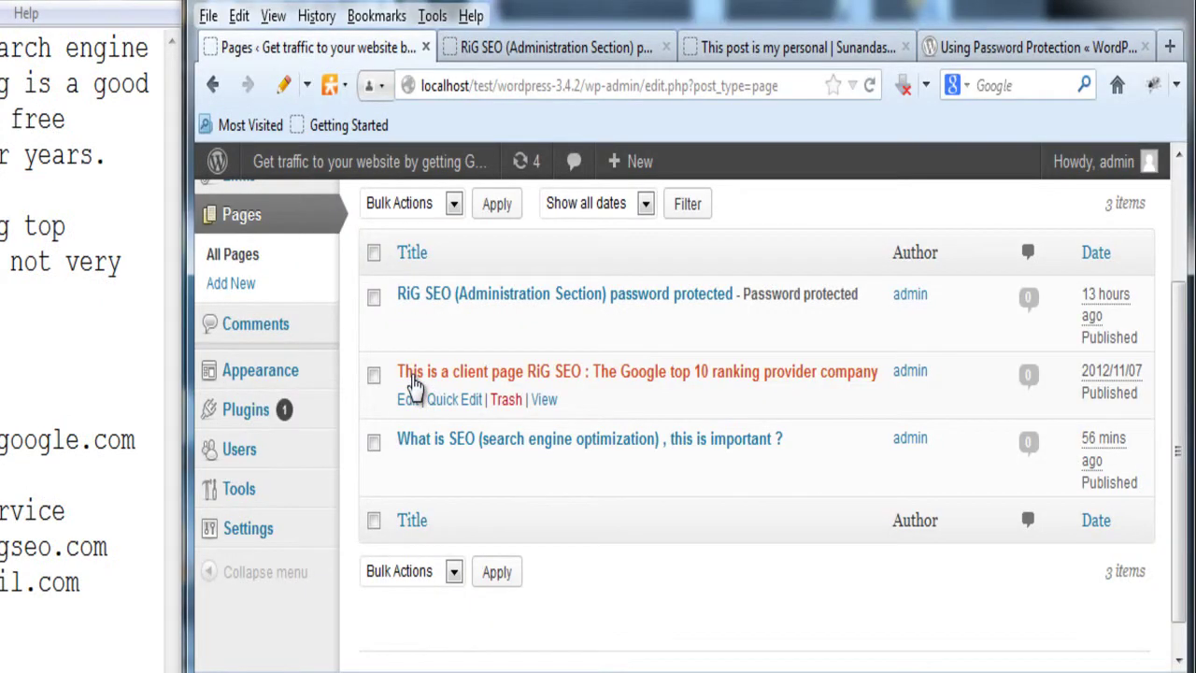
Step: Make the client page Password protected with a new page password and update it
left_click(406, 402)
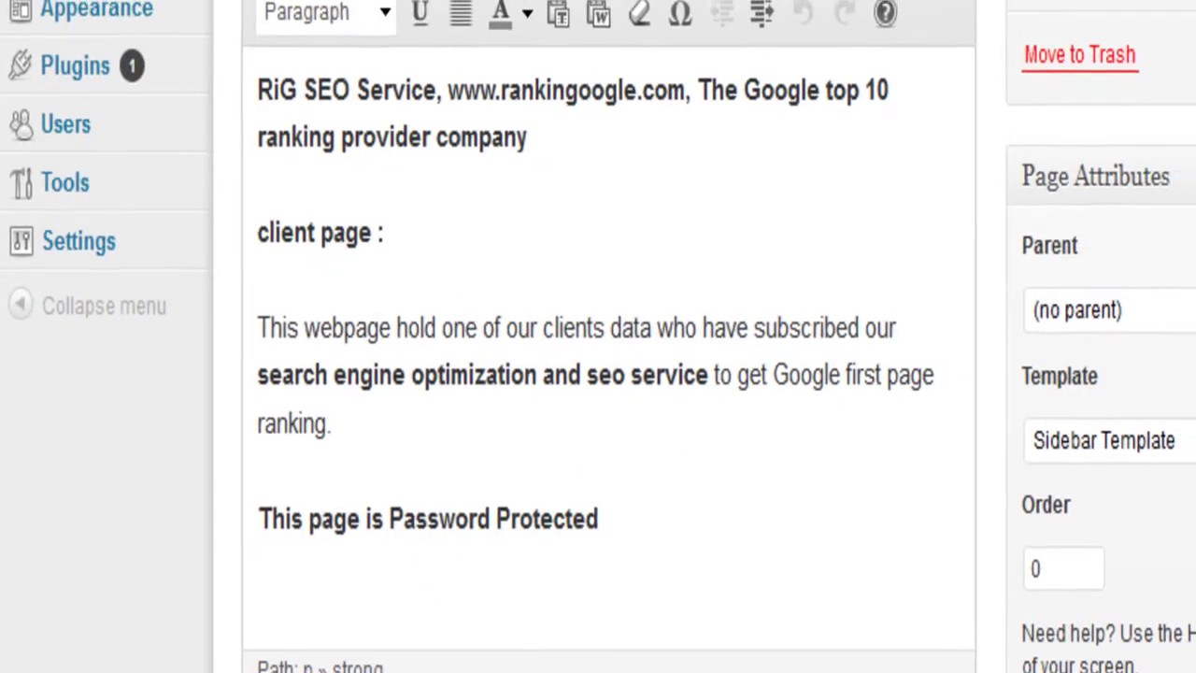
scroll(675, 448, "up", 3)
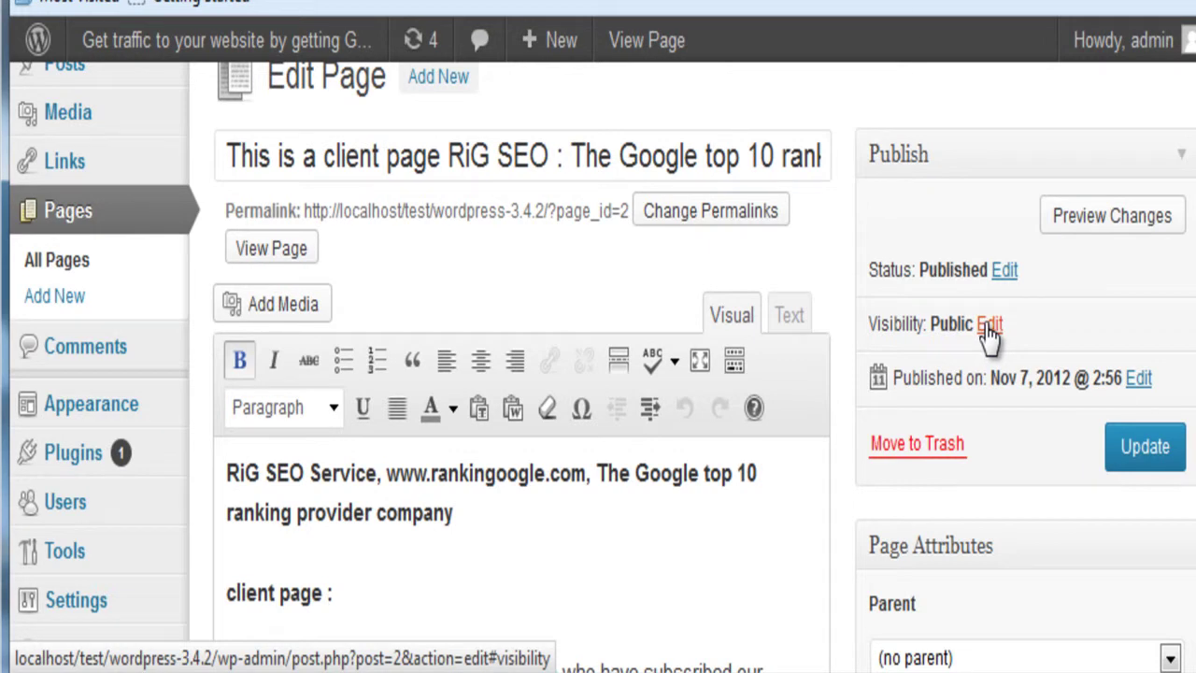
left_click(989, 327)
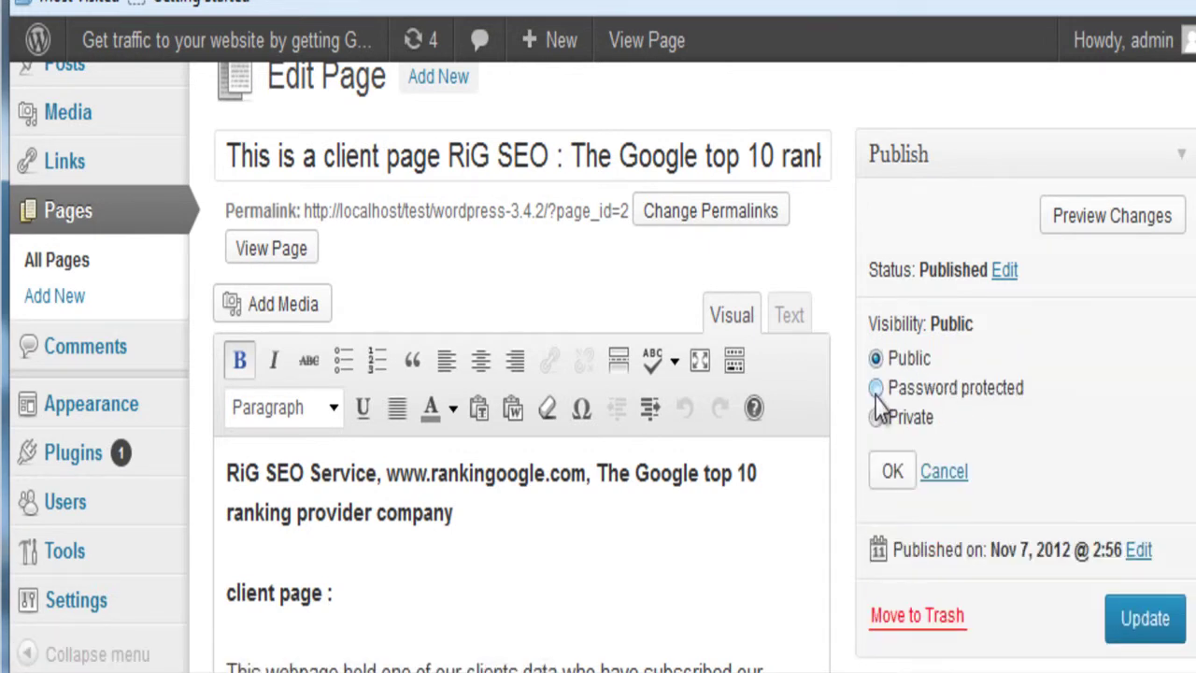
left_click(876, 388)
left_click(905, 451)
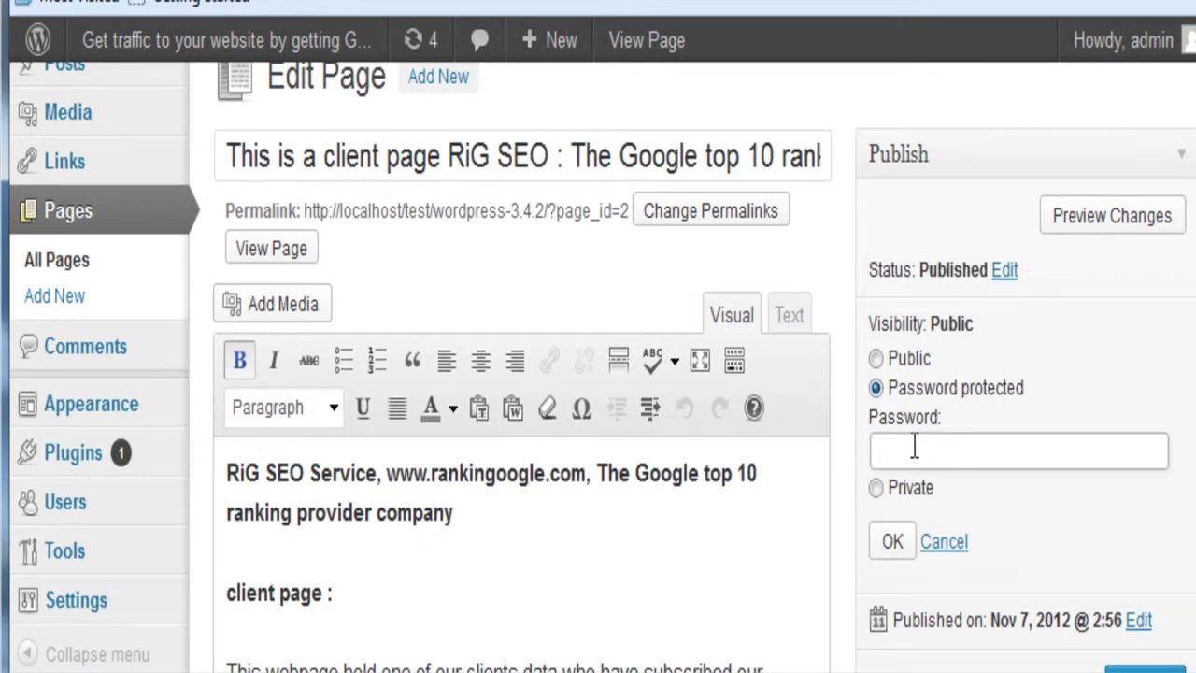
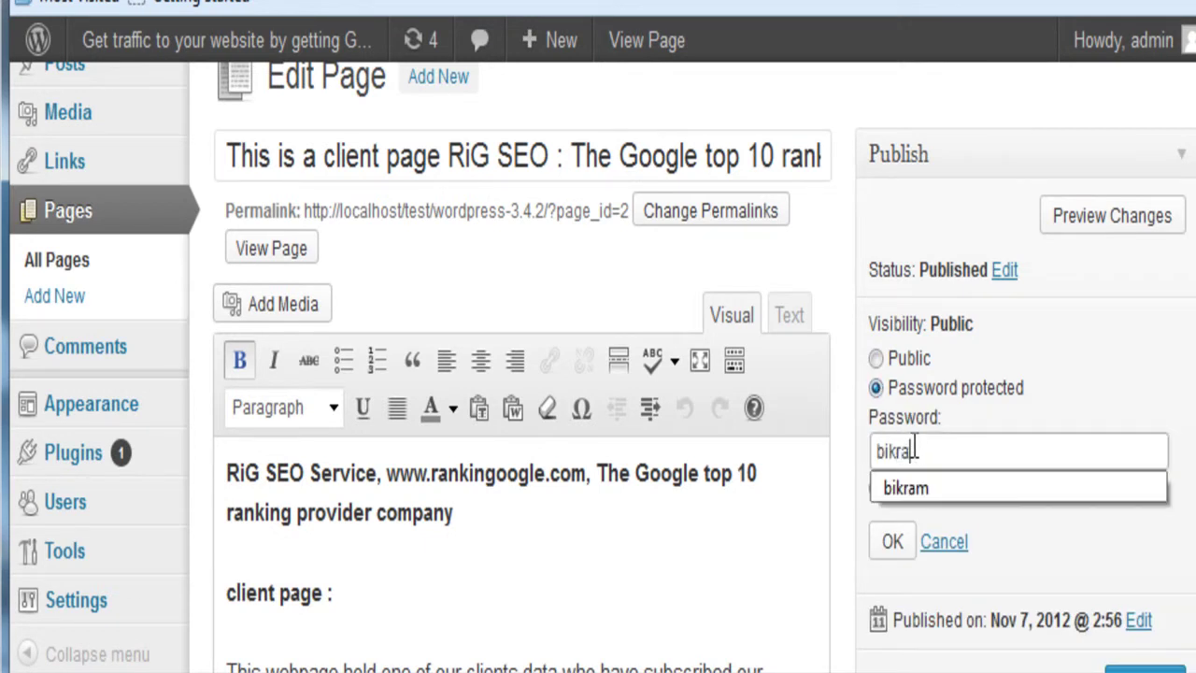
left_click(1079, 380)
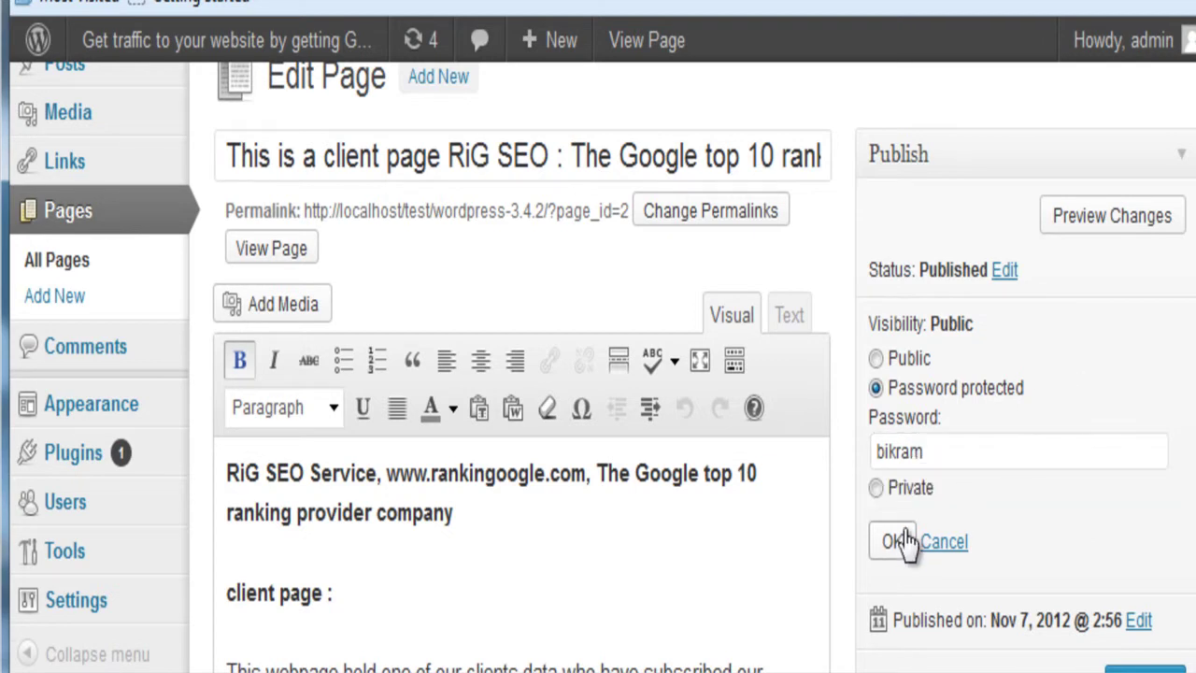
left_click(897, 542)
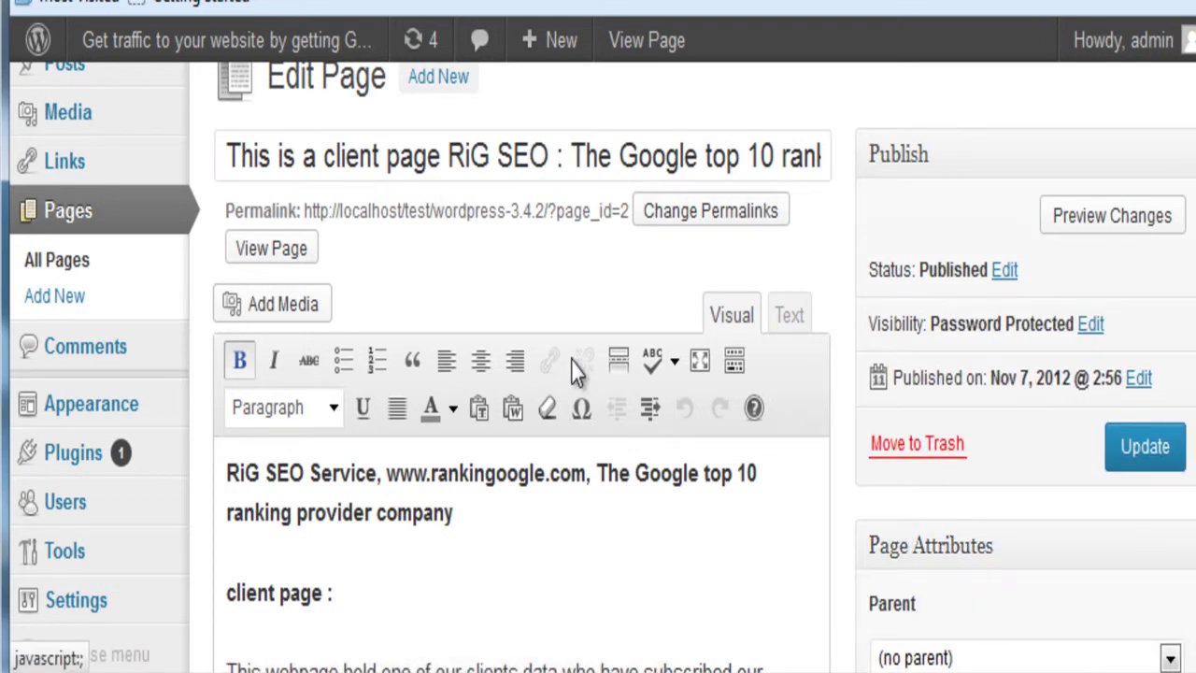
left_click(1157, 456)
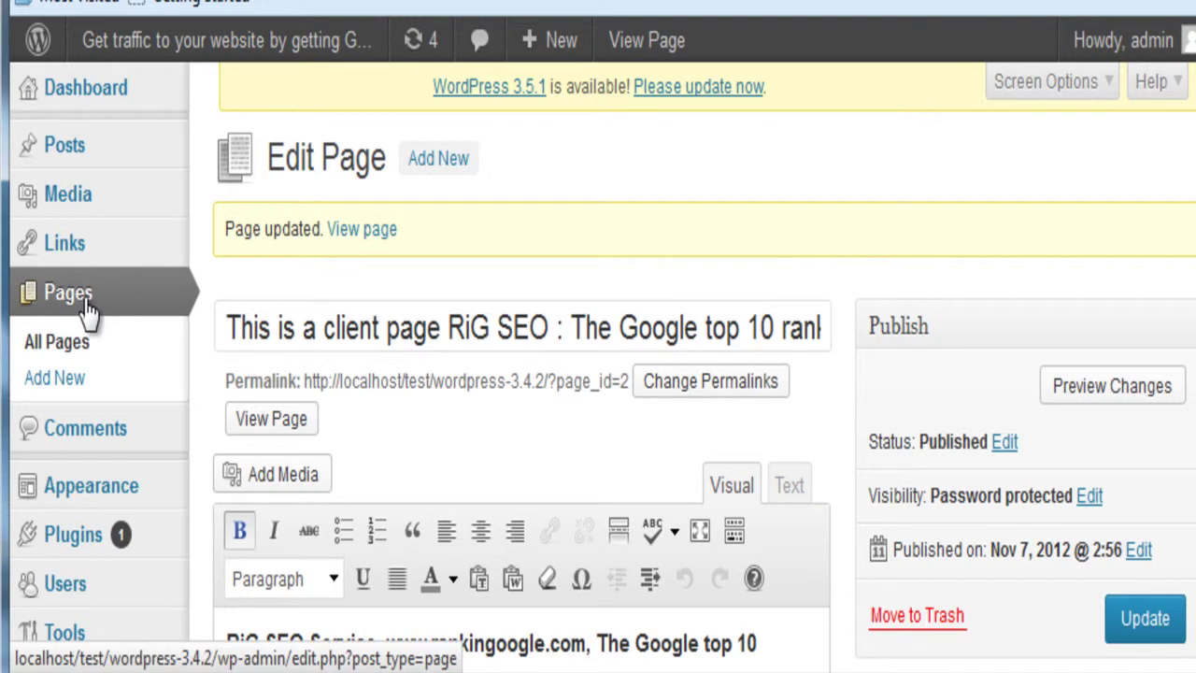
Step: Open the Client page from the live site's home page
left_click(145, 299)
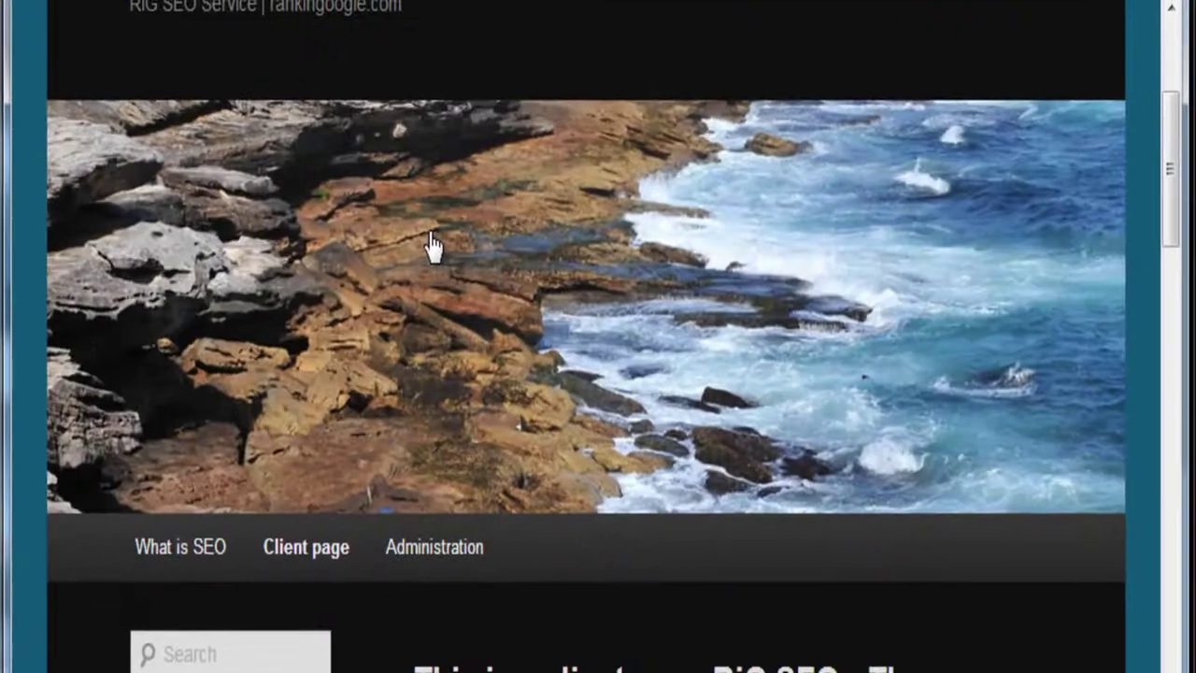
scroll(285, 154, "up", 3)
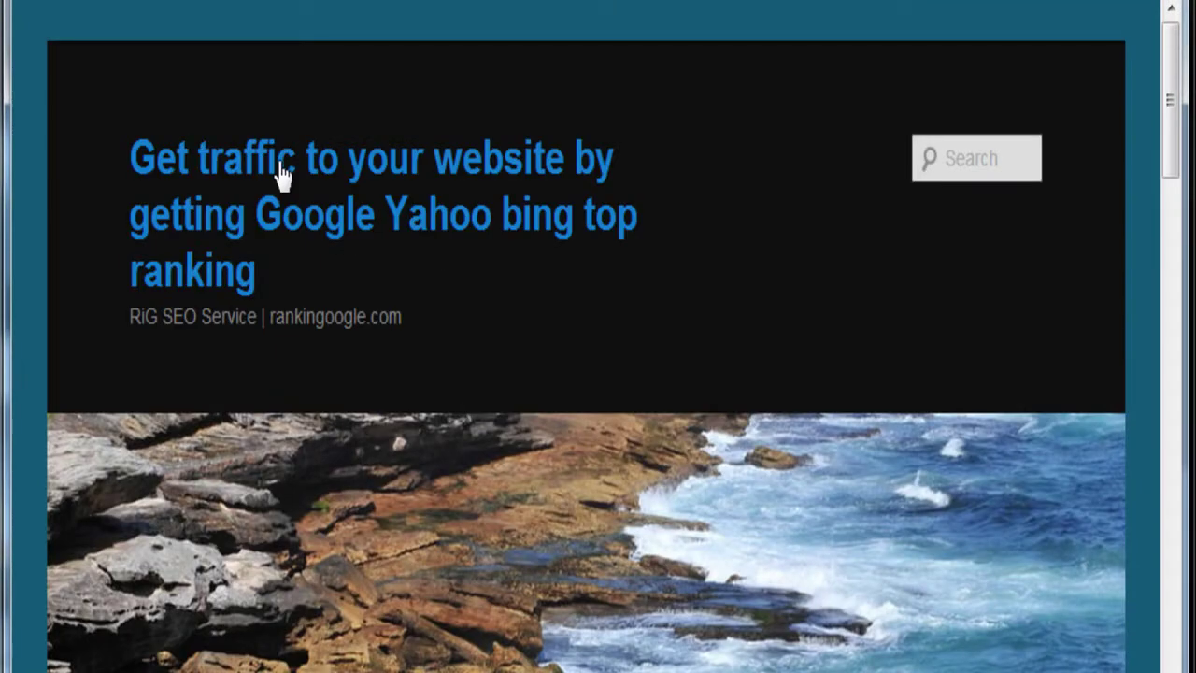
left_click(283, 175)
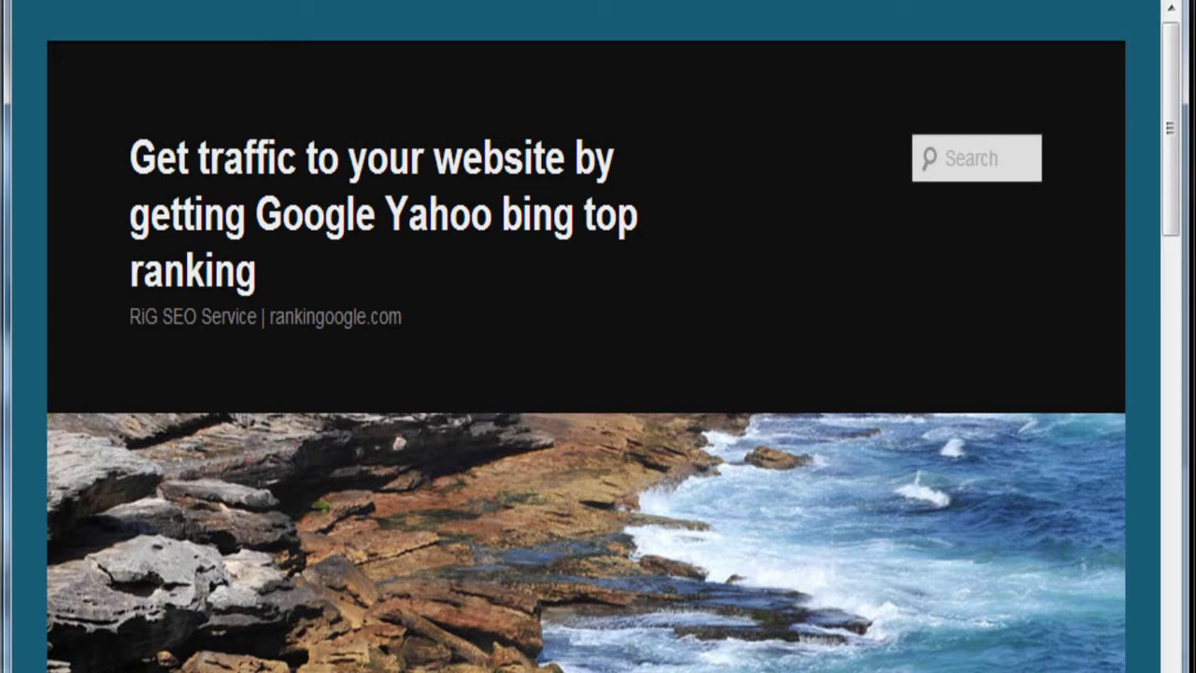
left_click_drag(1174, 193, 1151, 385)
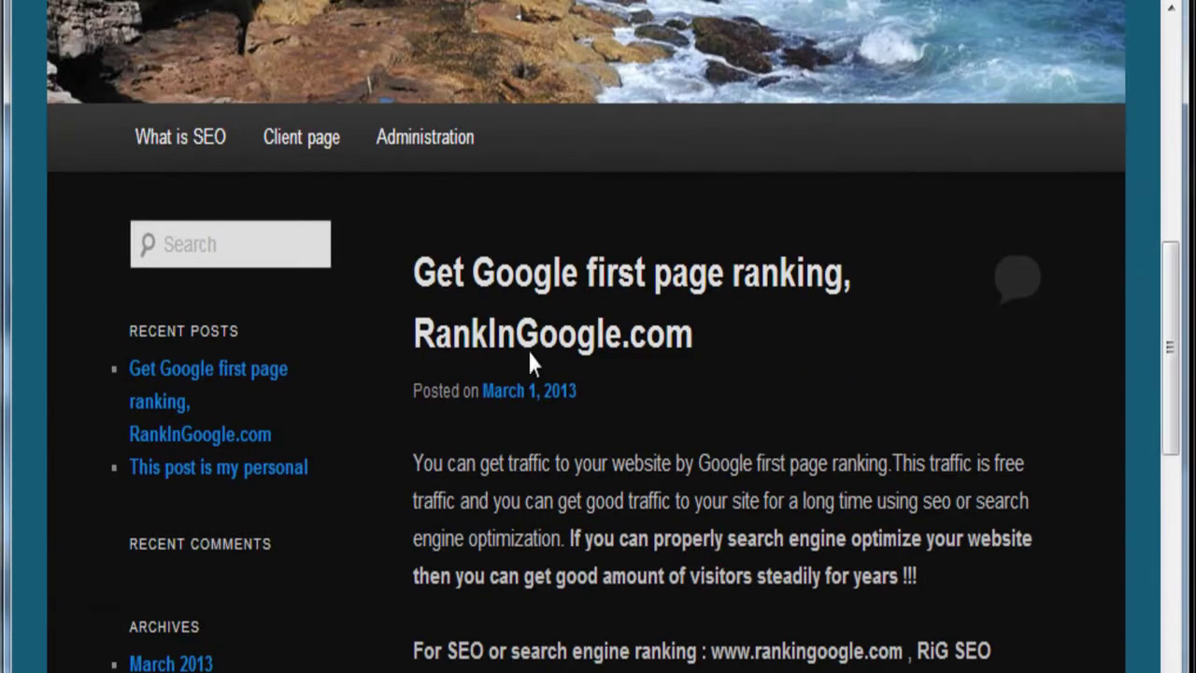
left_click(301, 149)
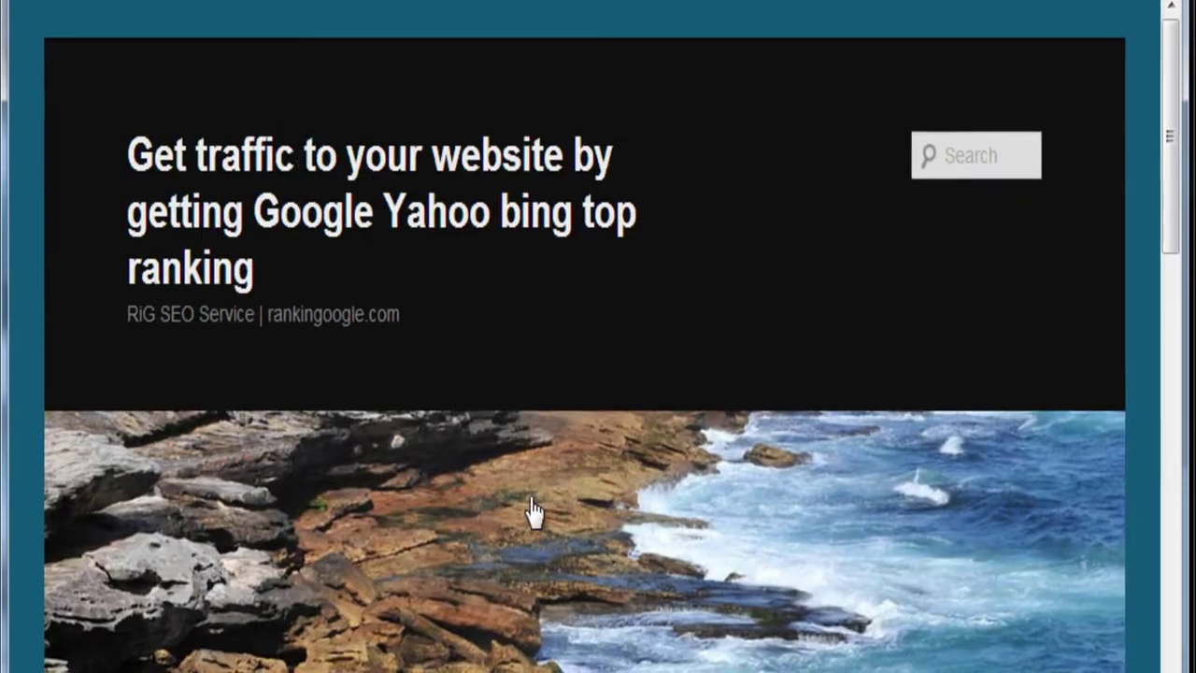
scroll(461, 396, "down", 10)
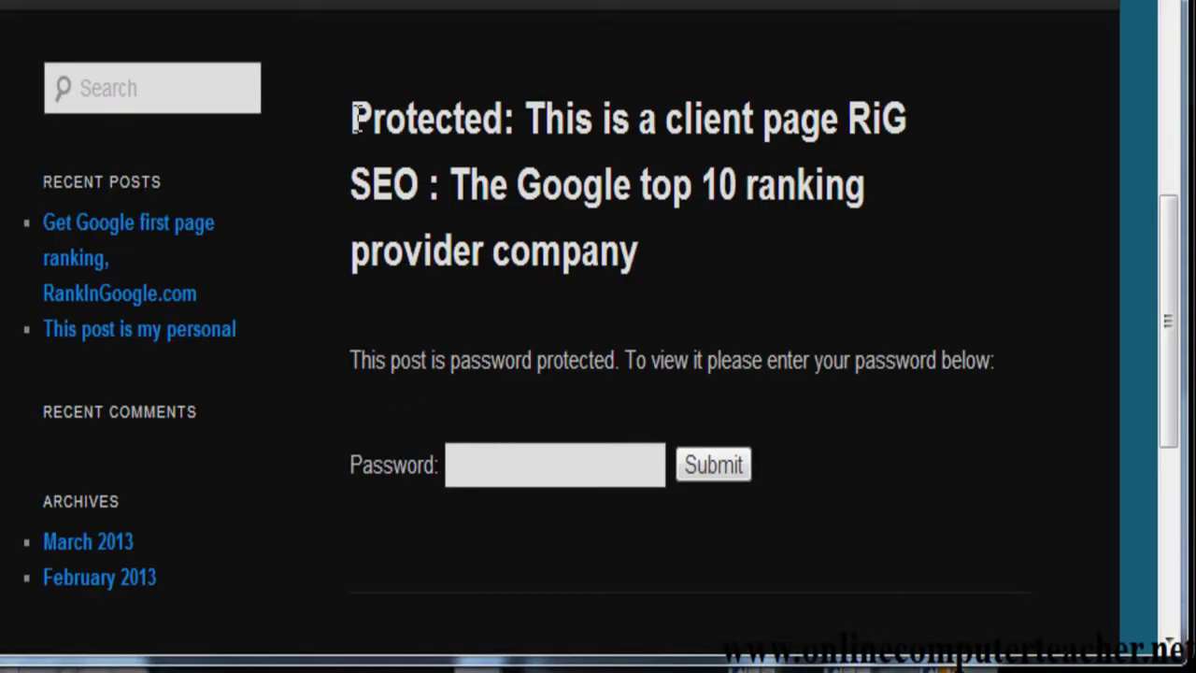
Step: Enter the page password and submit it to unlock the Protected client page's content
left_click(494, 457)
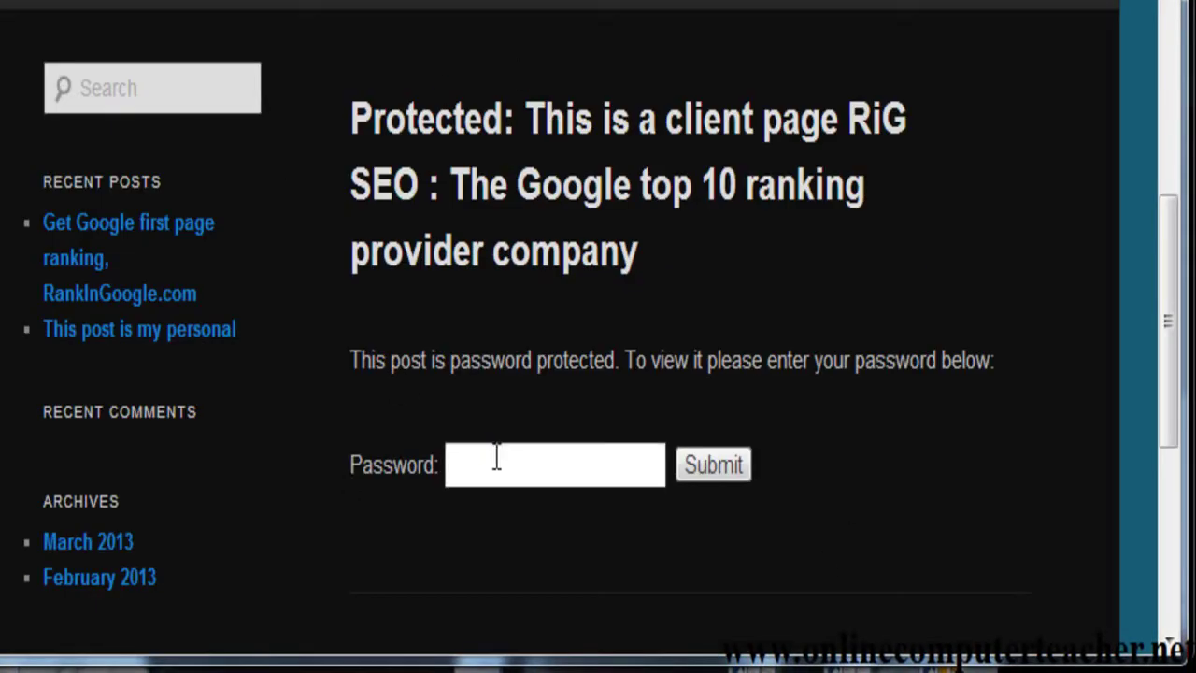
left_click_drag(352, 120, 537, 140)
left_click(365, 366)
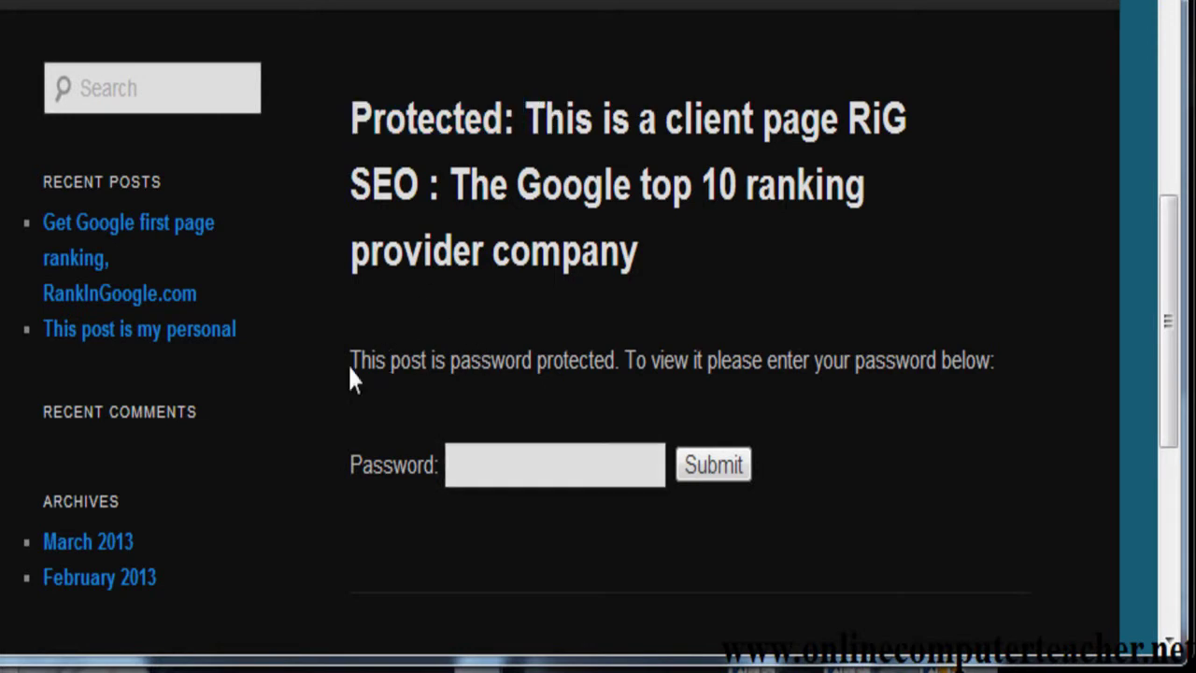
left_click_drag(369, 367, 980, 360)
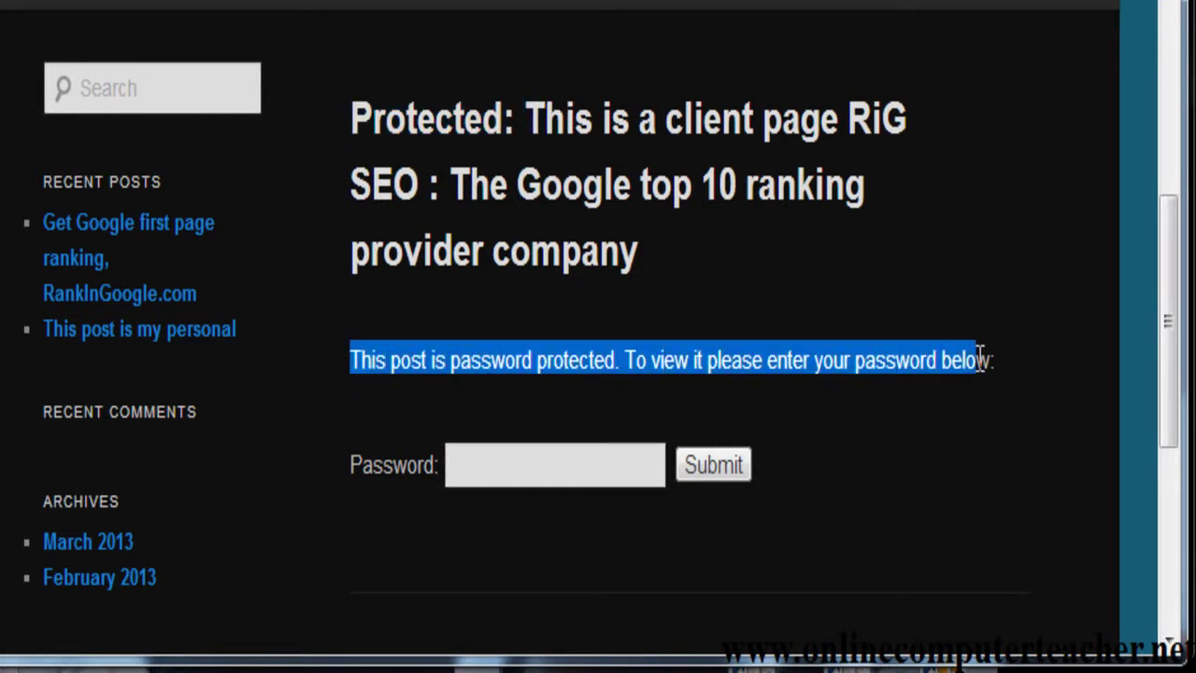
left_click(1027, 359)
left_click(621, 483)
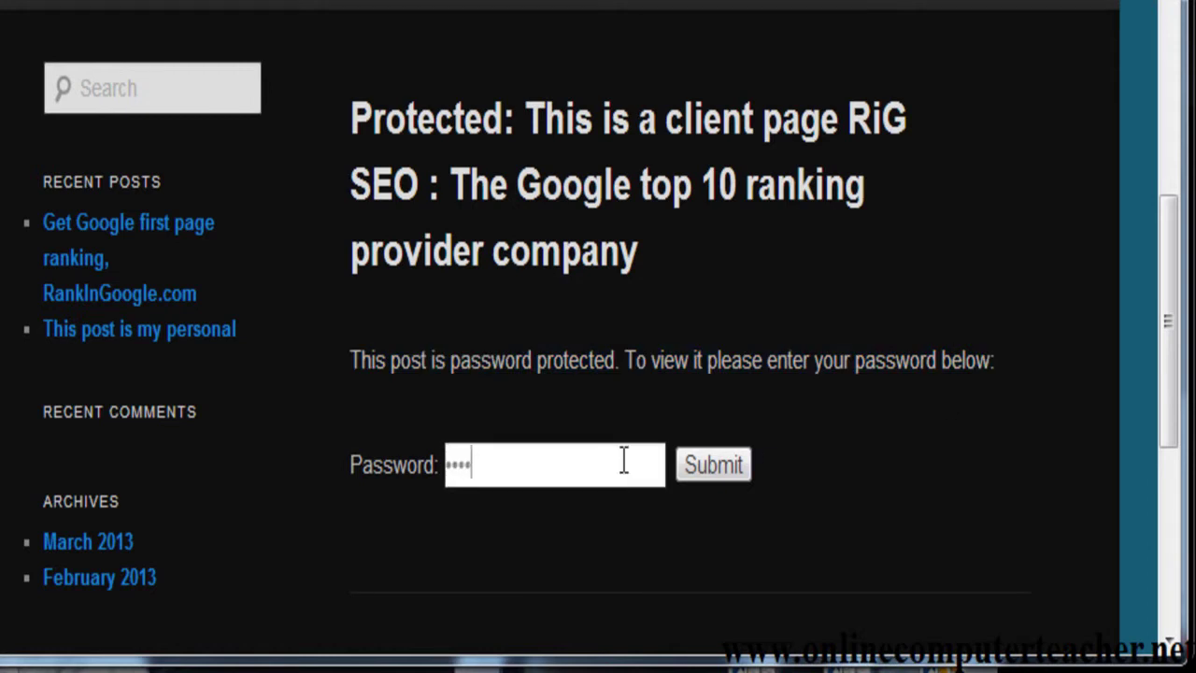
left_click(713, 472)
scroll(738, 481, "down", 10)
scroll(604, 552, "up", 8)
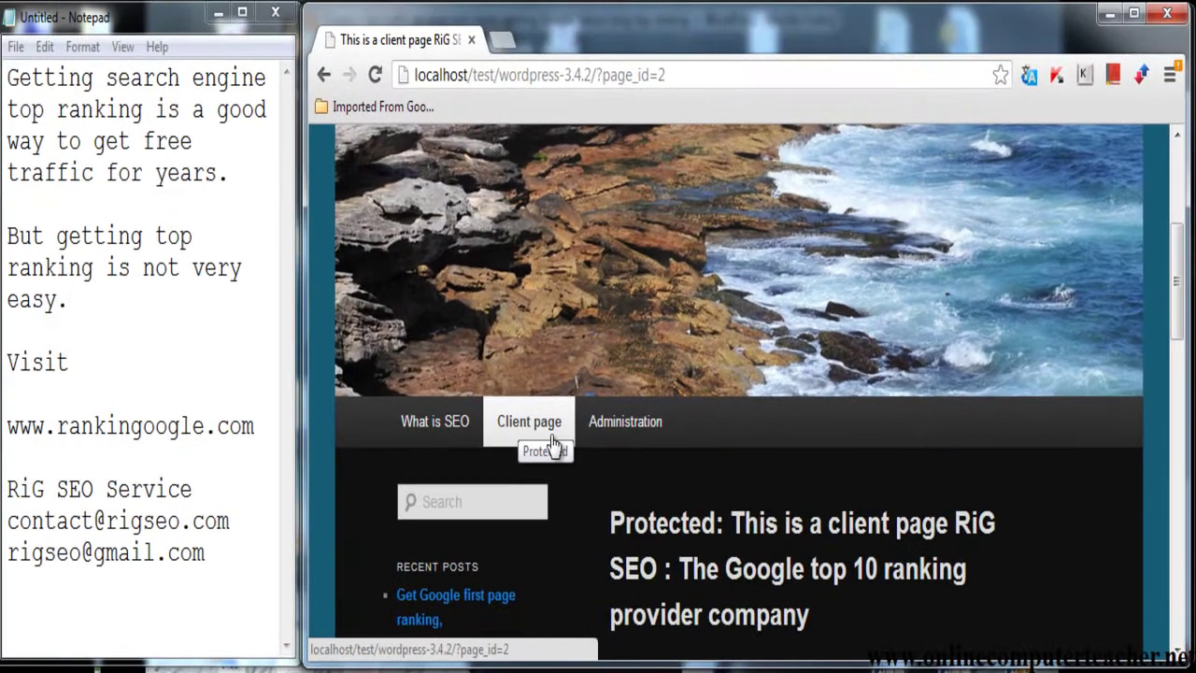
Step: Visit What is SEO, return to the Client page without a password prompt, then switch to admin
mouse_move(247, 509)
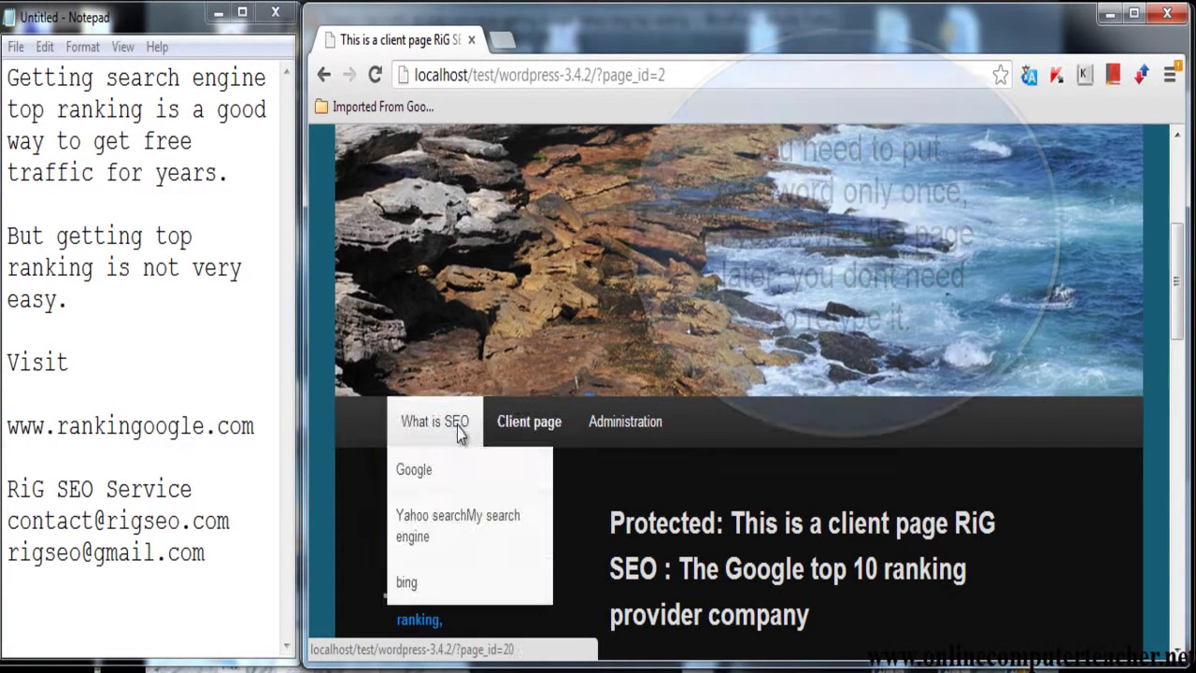
left_click(463, 422)
scroll(572, 412, "down", 4)
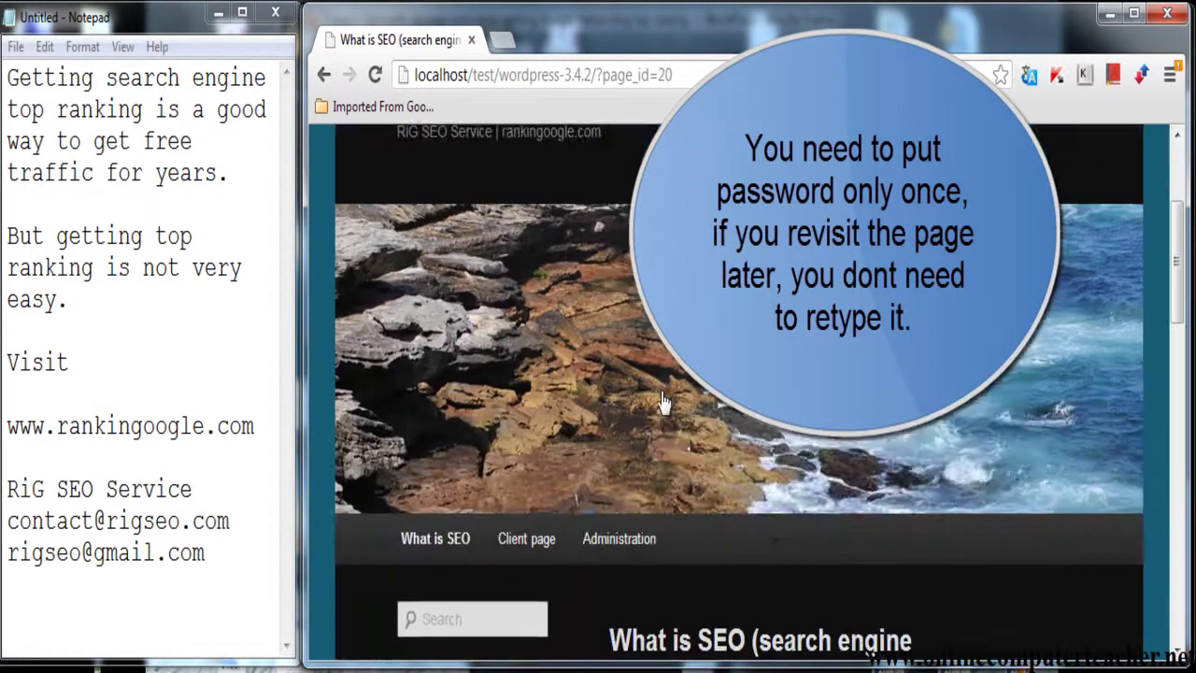
left_click(523, 421)
scroll(824, 453, "down", 8)
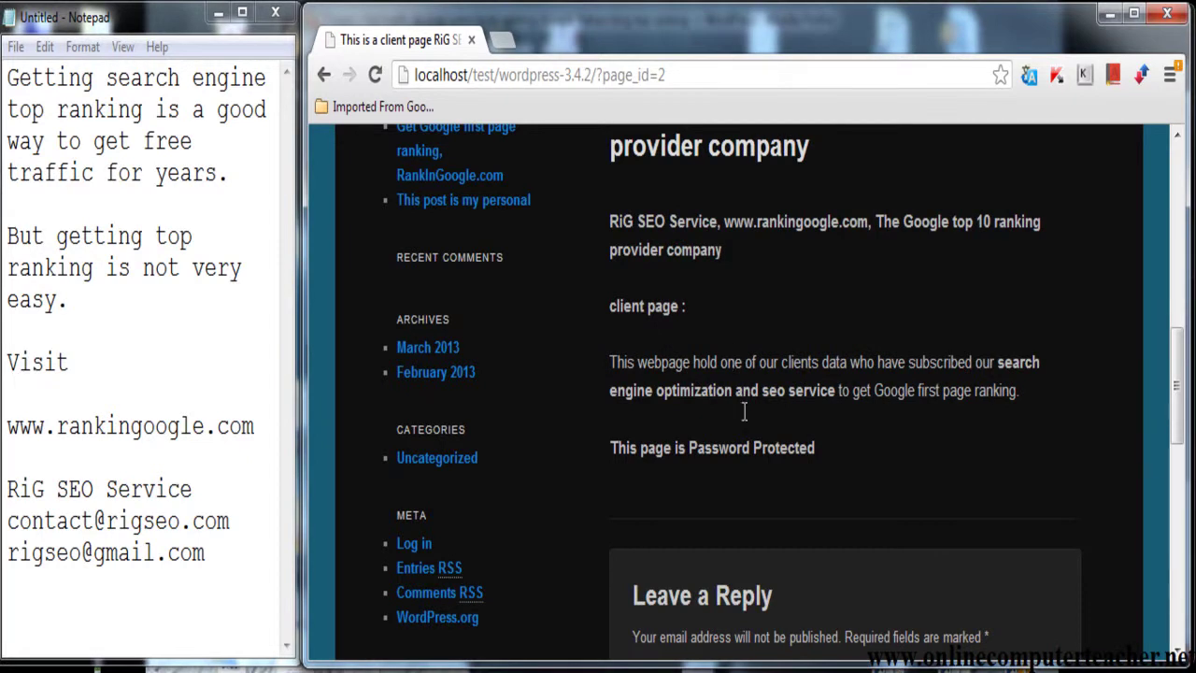
key("alt+Tab")
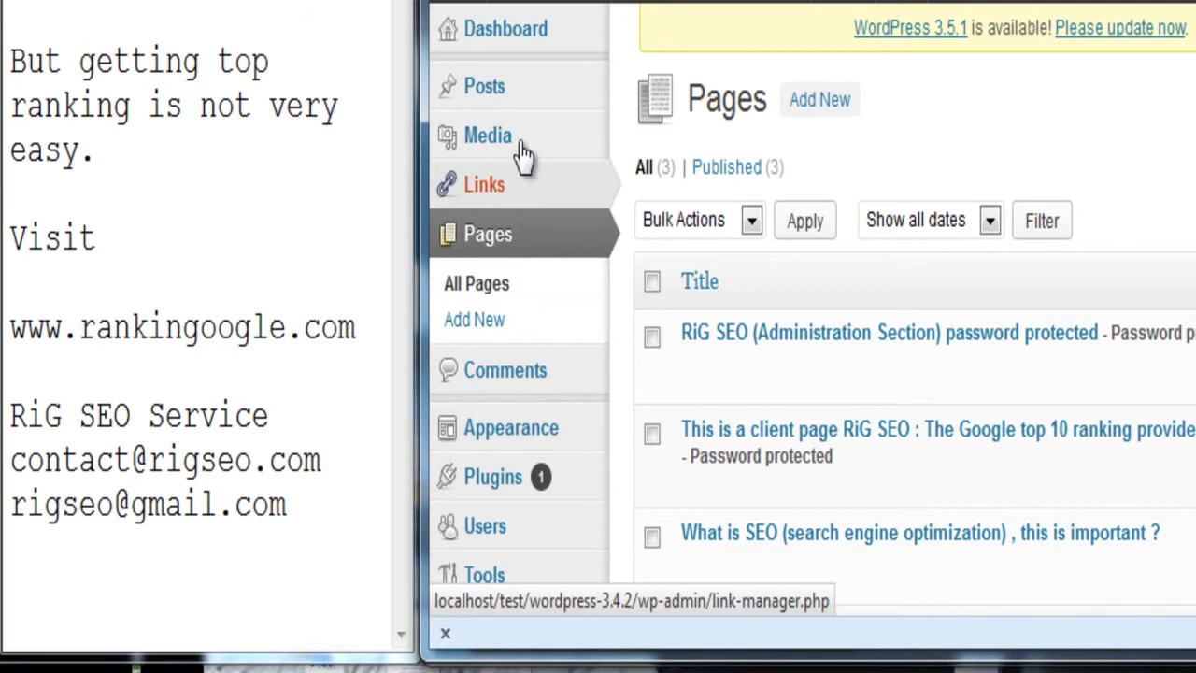
Step: Open All Posts and view 'This post is my personal' publicly on the live site
mouse_move(517, 98)
left_click(736, 88)
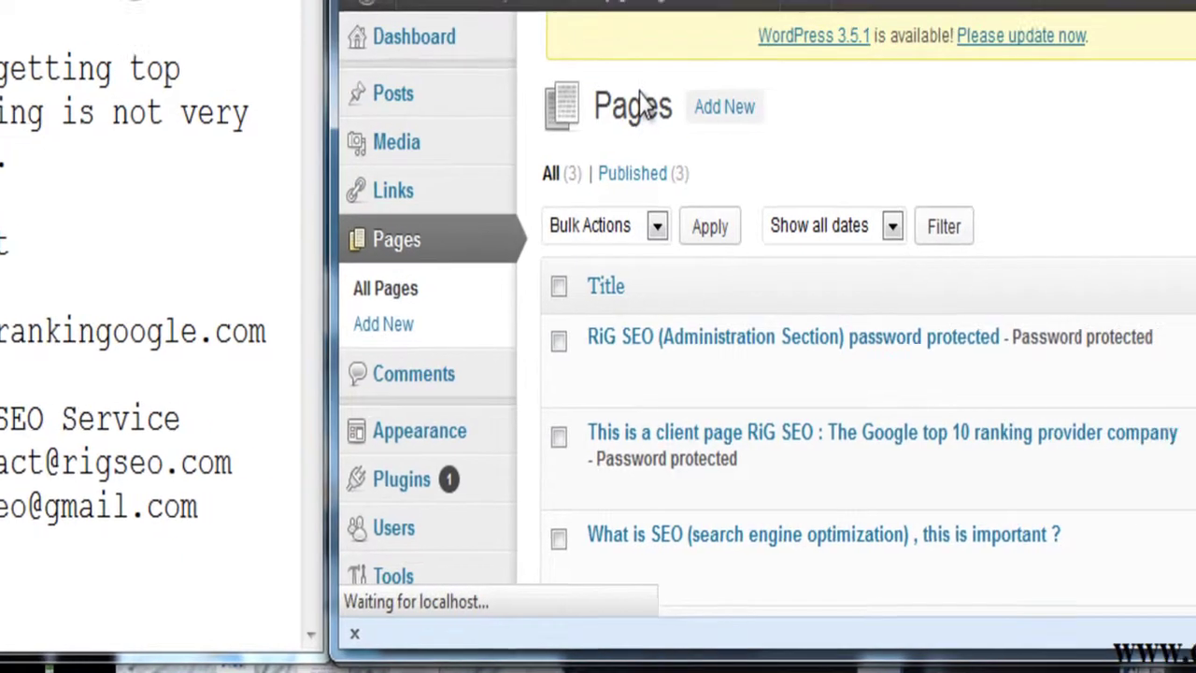
scroll(520, 280, "down", 5)
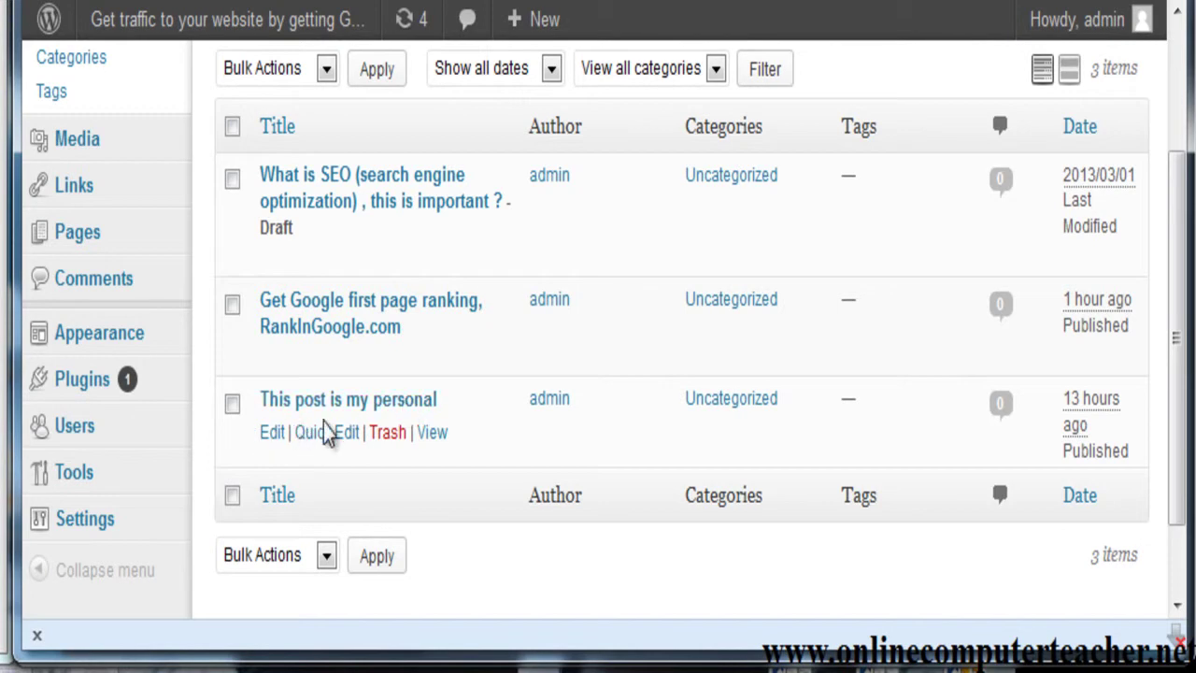
left_click(273, 432)
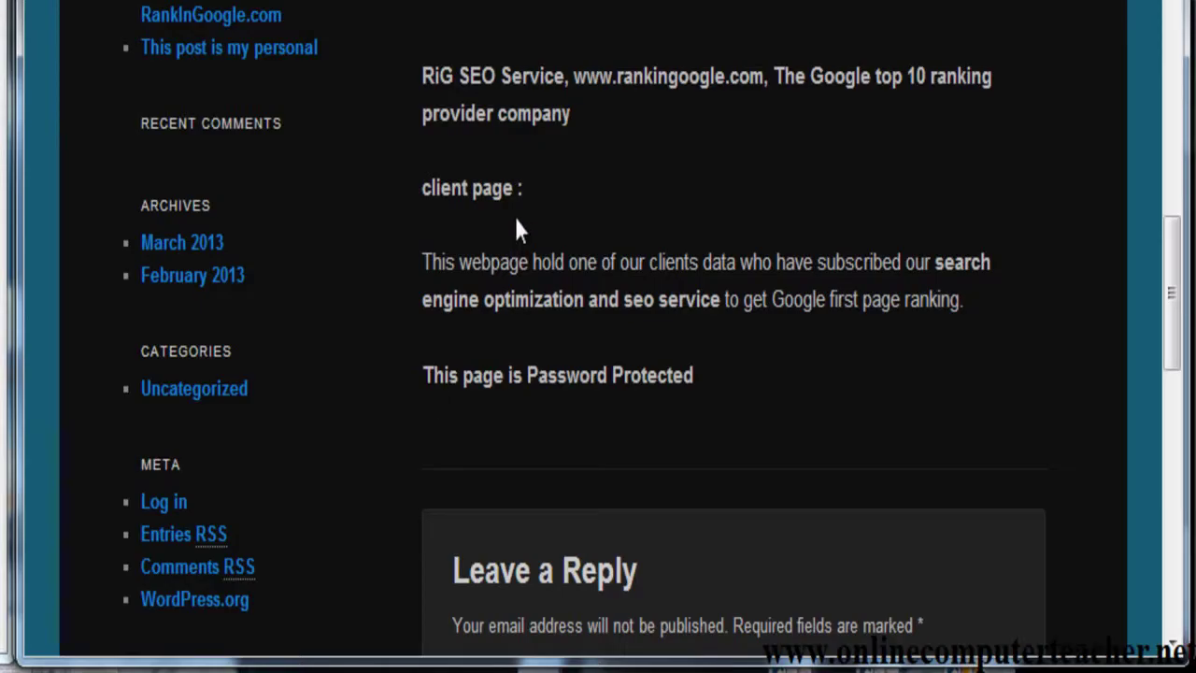
scroll(517, 231, "up", 7)
scroll(519, 233, "down", 3)
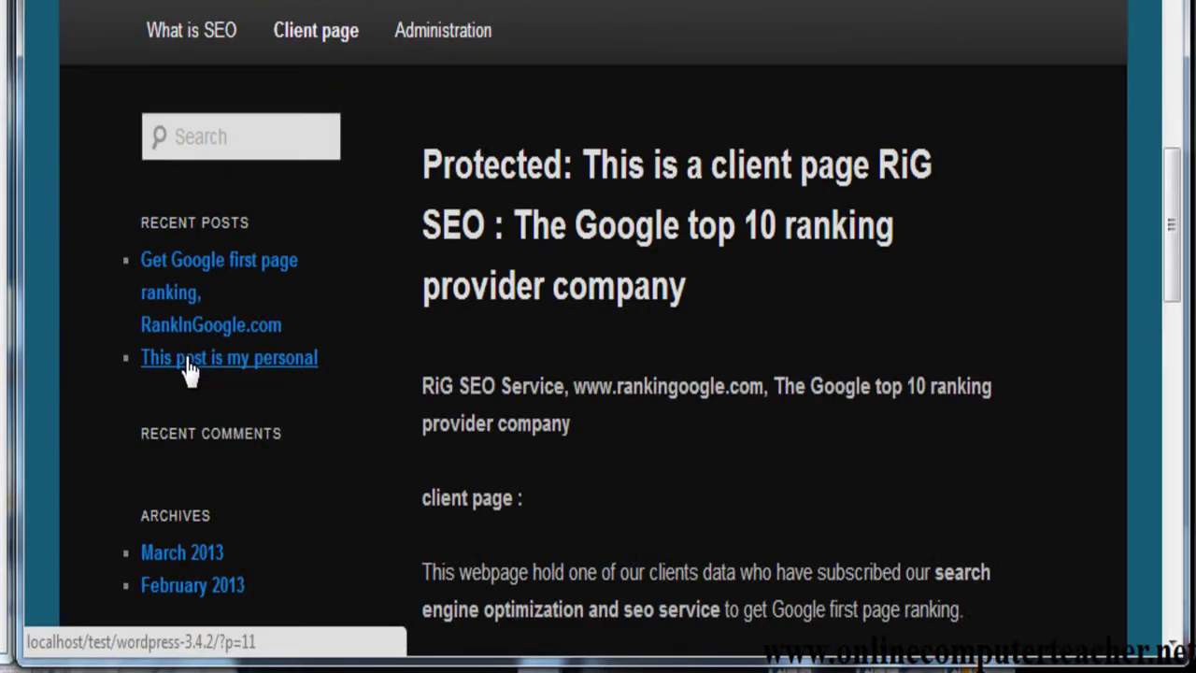
left_click(187, 369)
scroll(1014, 336, "down", 5)
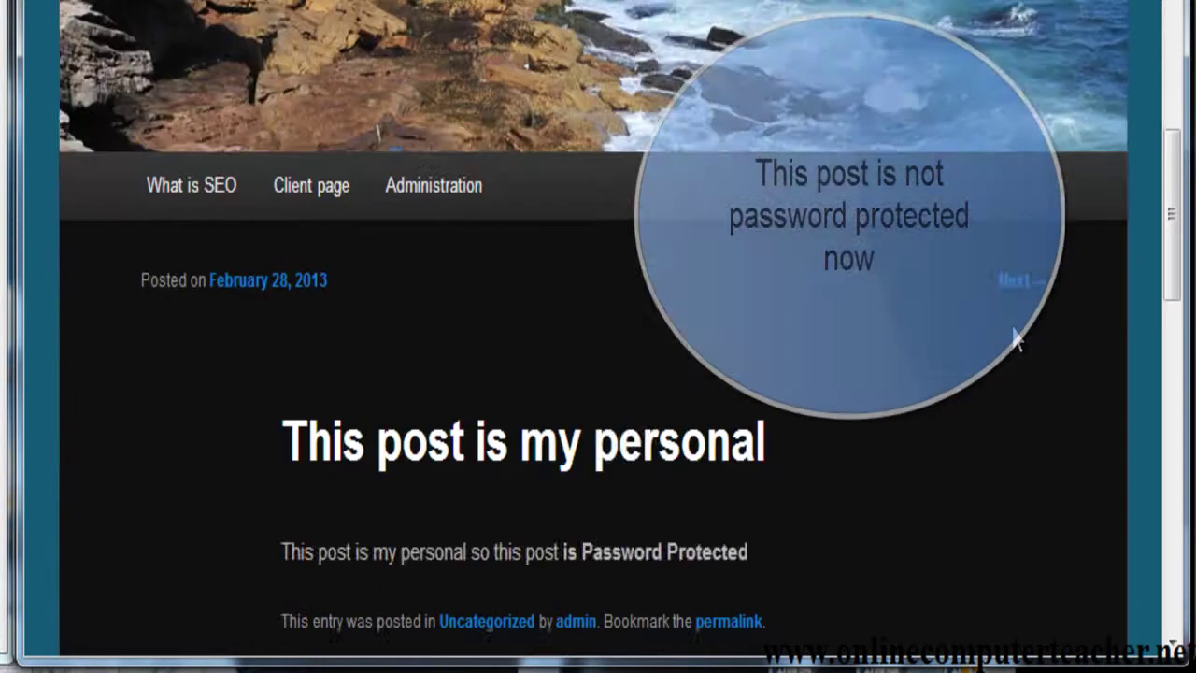
scroll(441, 355, "down", 3)
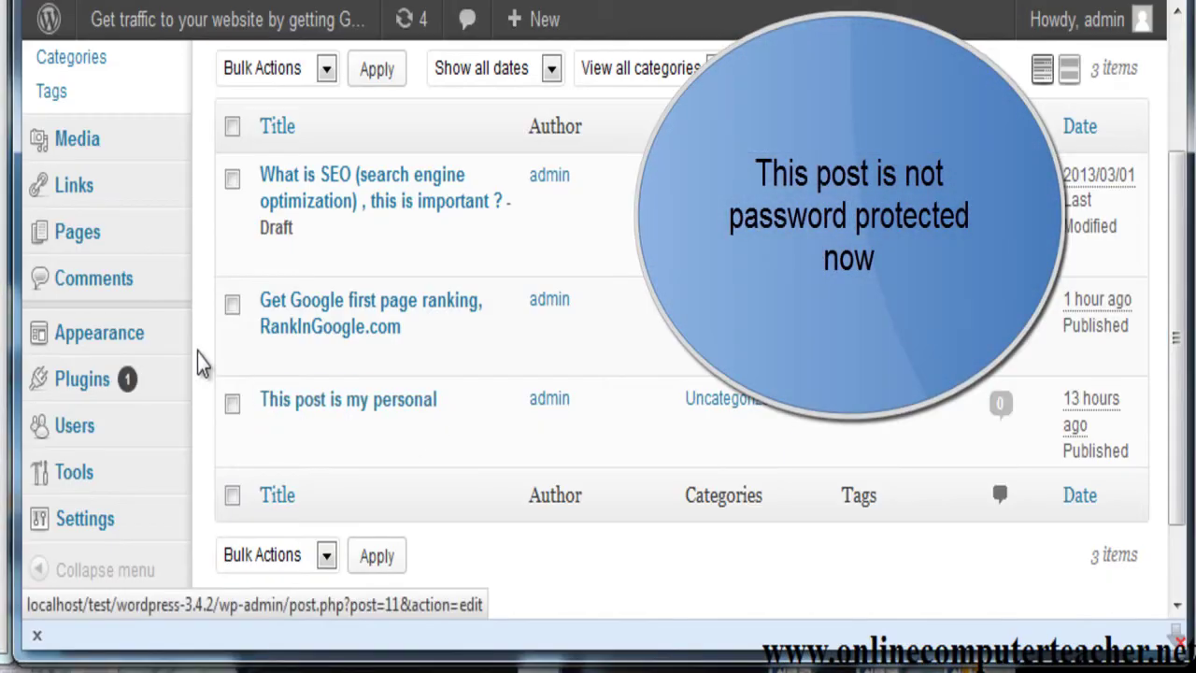
scroll(253, 232, "up", 3)
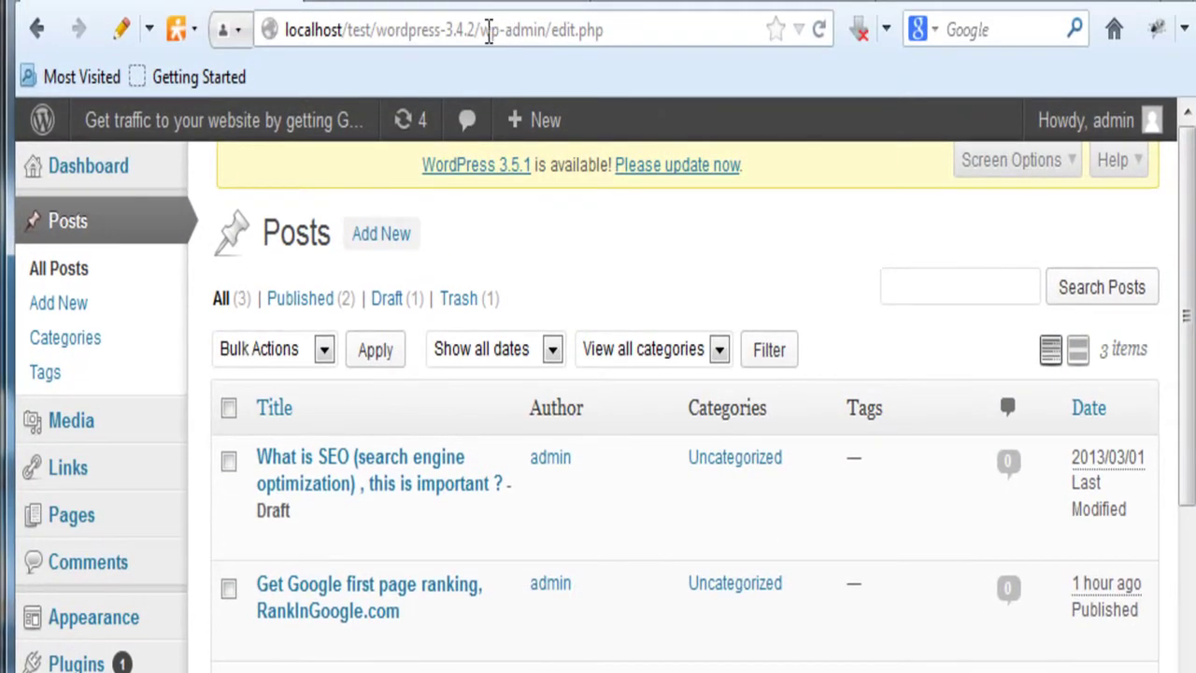
Step: Open the editor for 'This post is my personal'
left_click(589, 28)
left_click(510, 30)
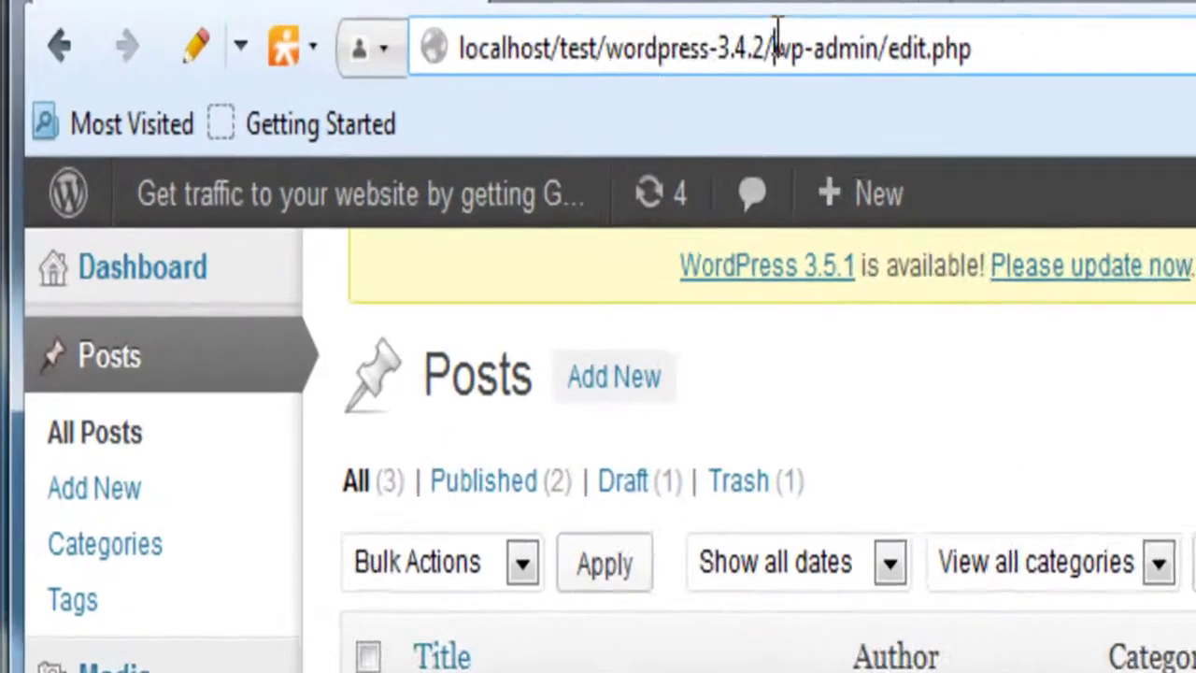
left_click_drag(776, 47, 438, 80)
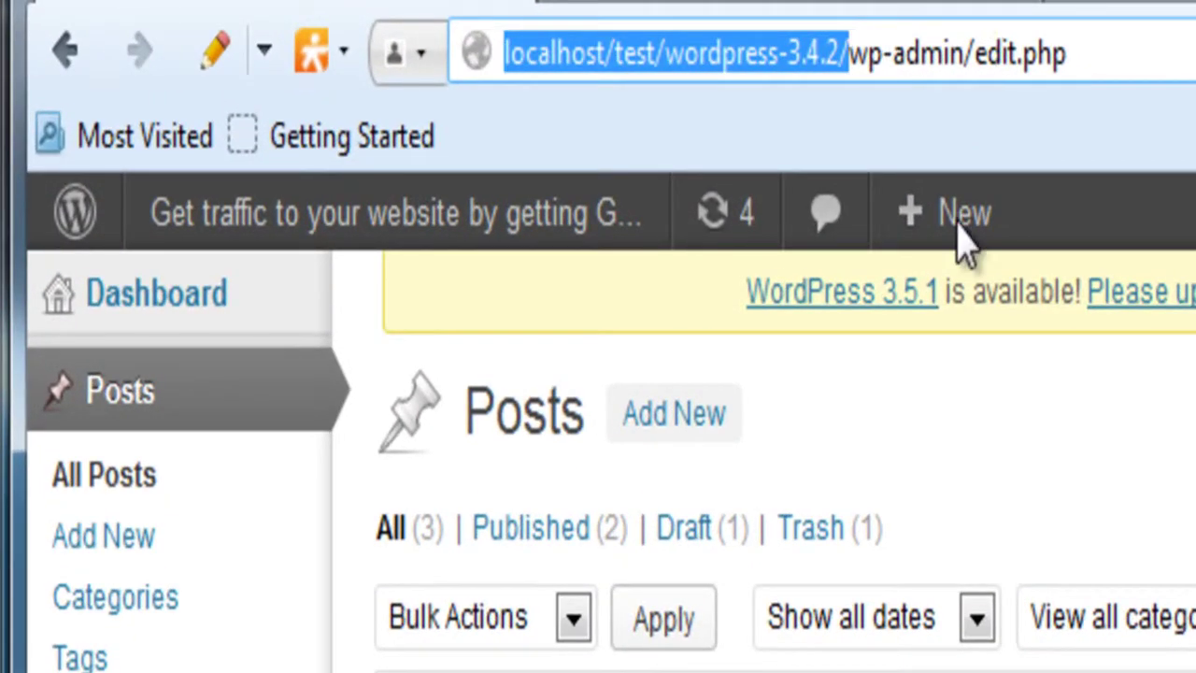
scroll(598, 468, "down", 4)
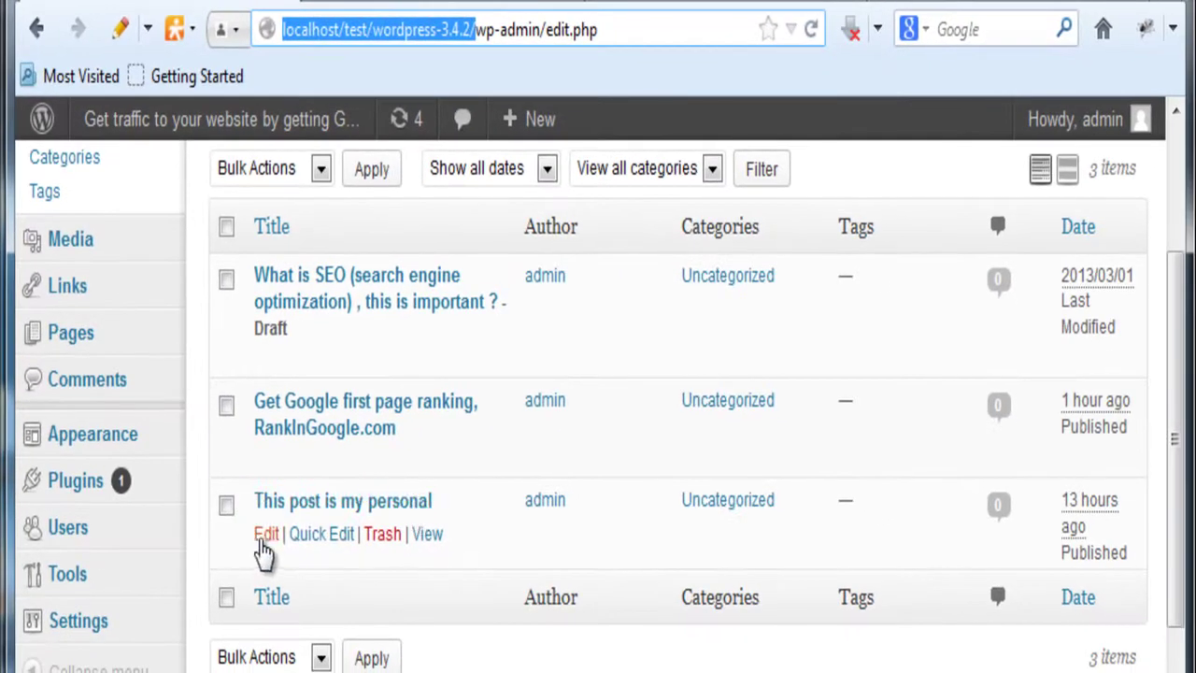
left_click(266, 537)
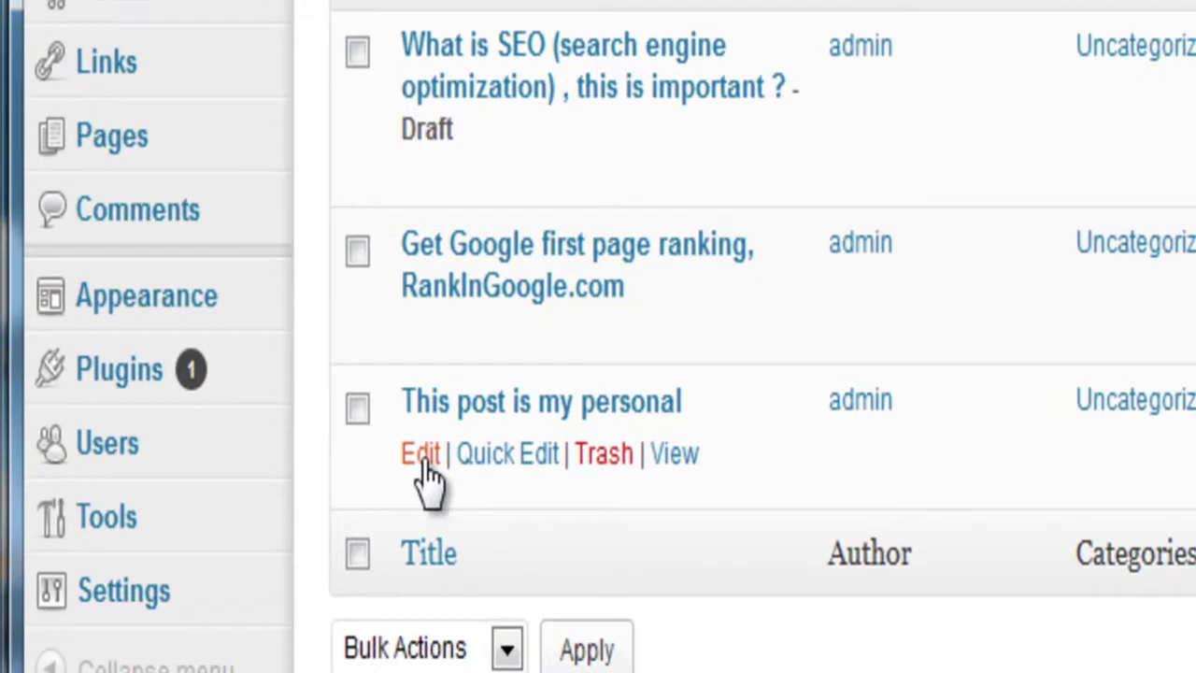
left_click(327, 504)
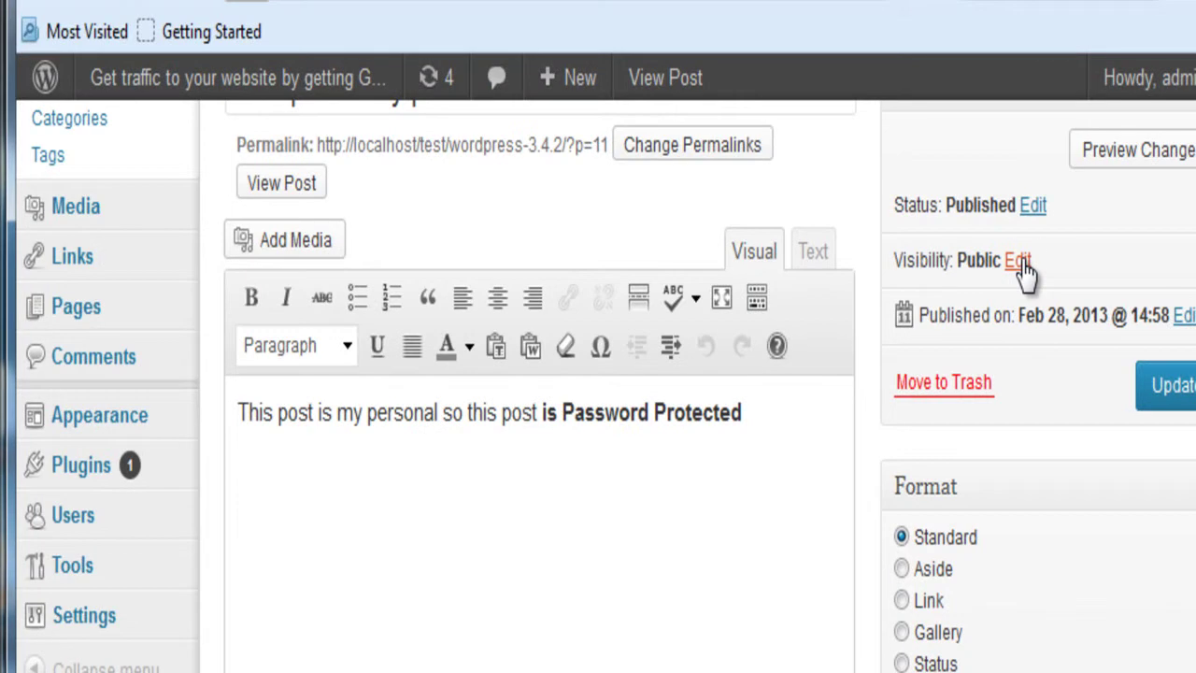
Step: Set the post's visibility to Password protected with a post password and update it
left_click(1021, 263)
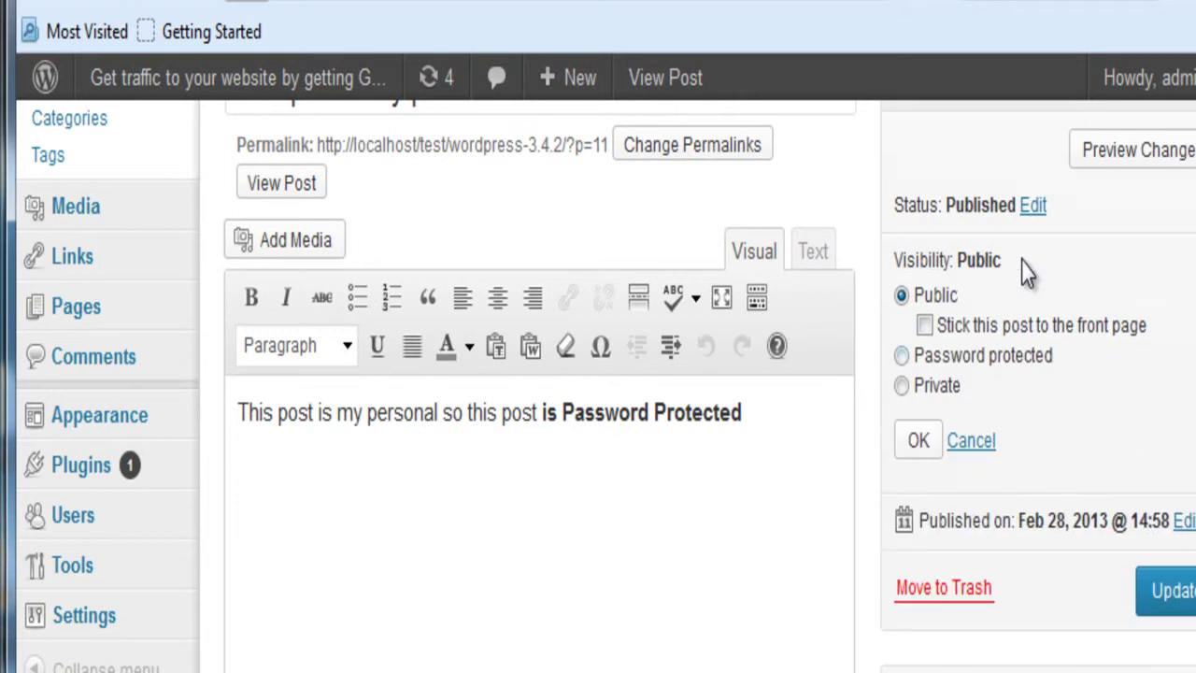
left_click(902, 357)
left_click(932, 396)
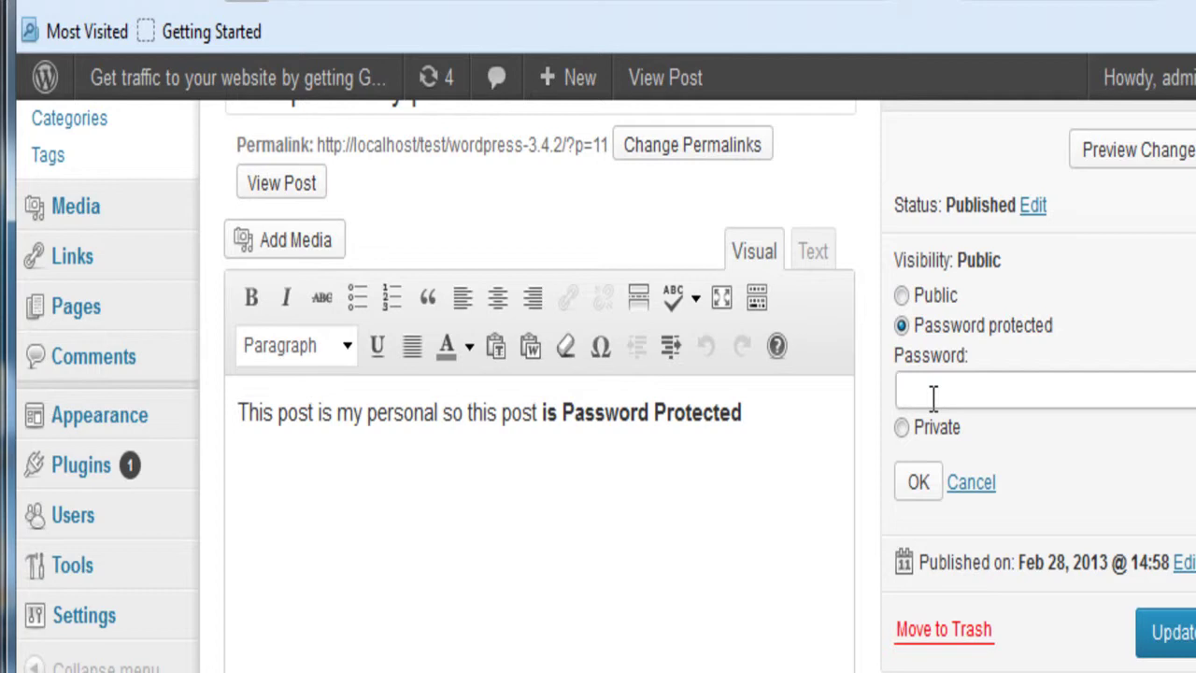
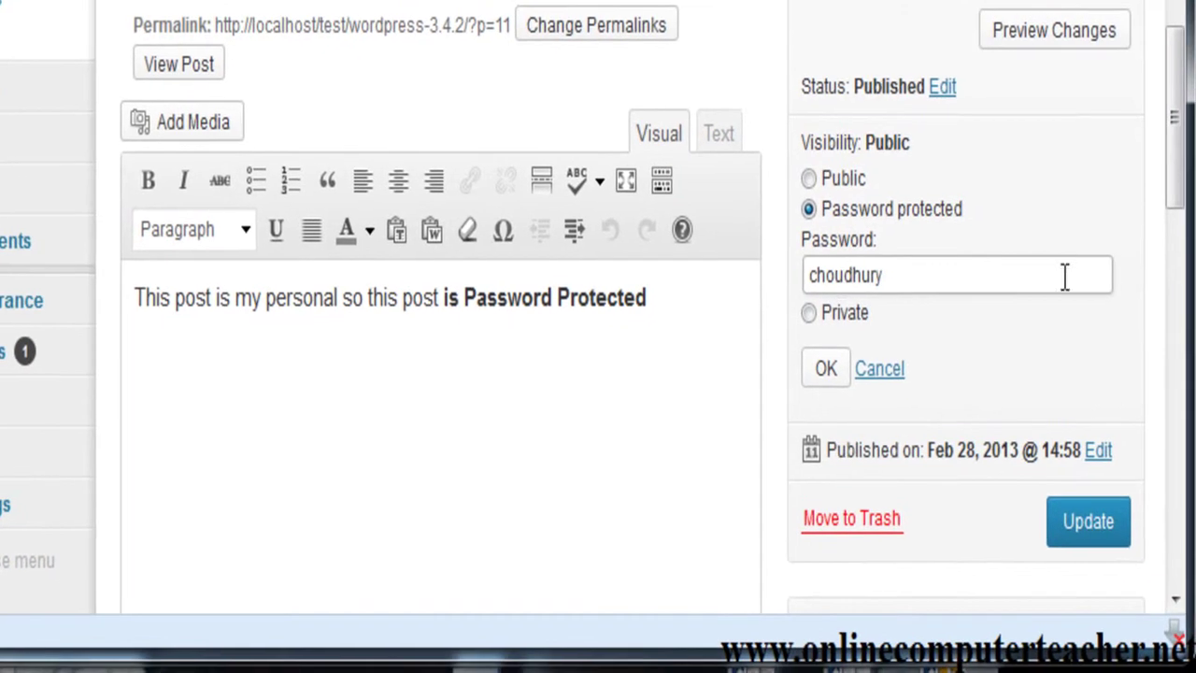
left_click(828, 370)
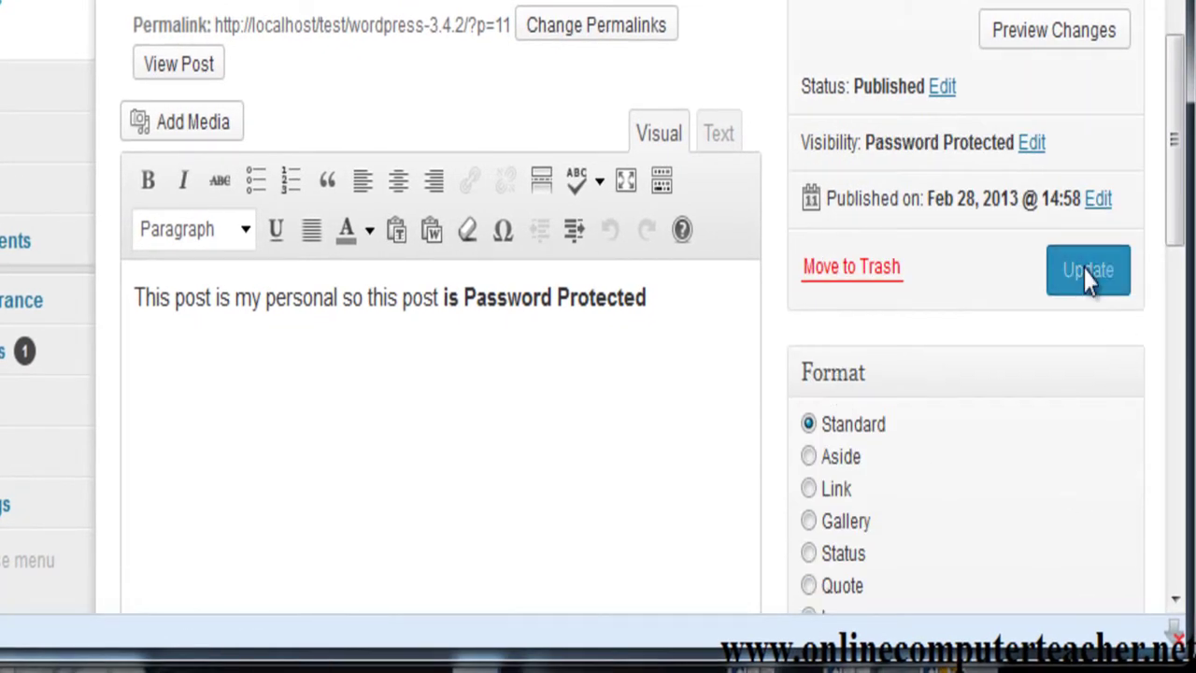
left_click(1087, 271)
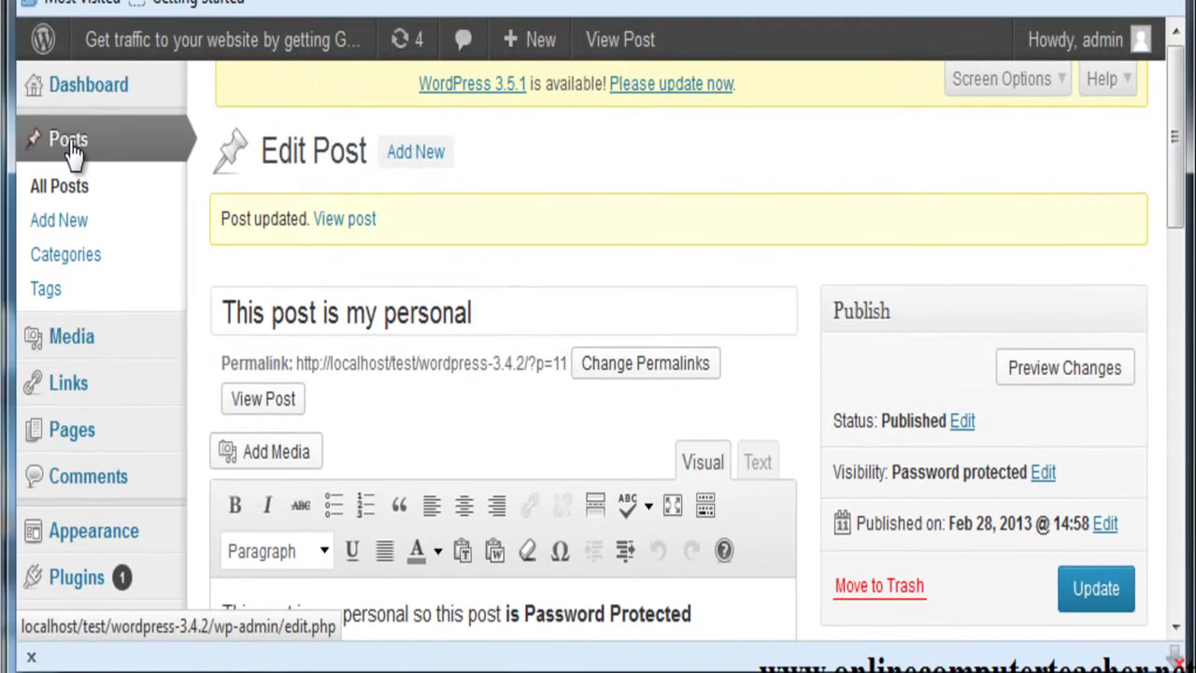
Step: Open the Protected personal post from the live blog's home page
left_click(71, 150)
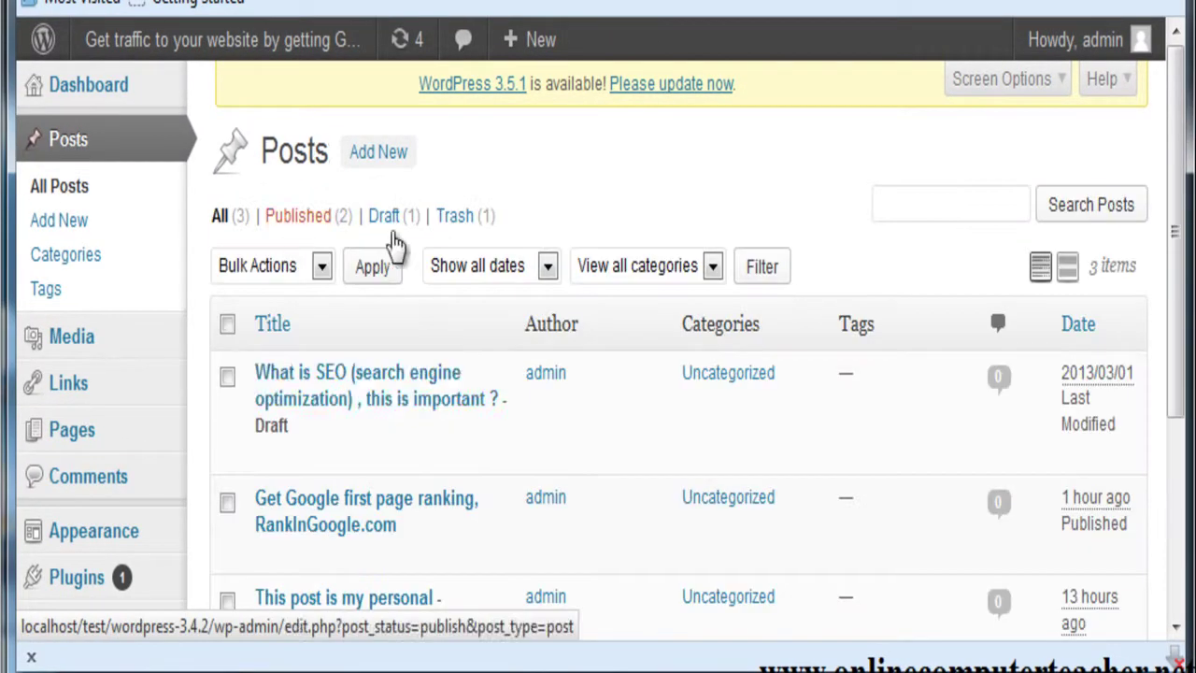
scroll(440, 419, "down", 4)
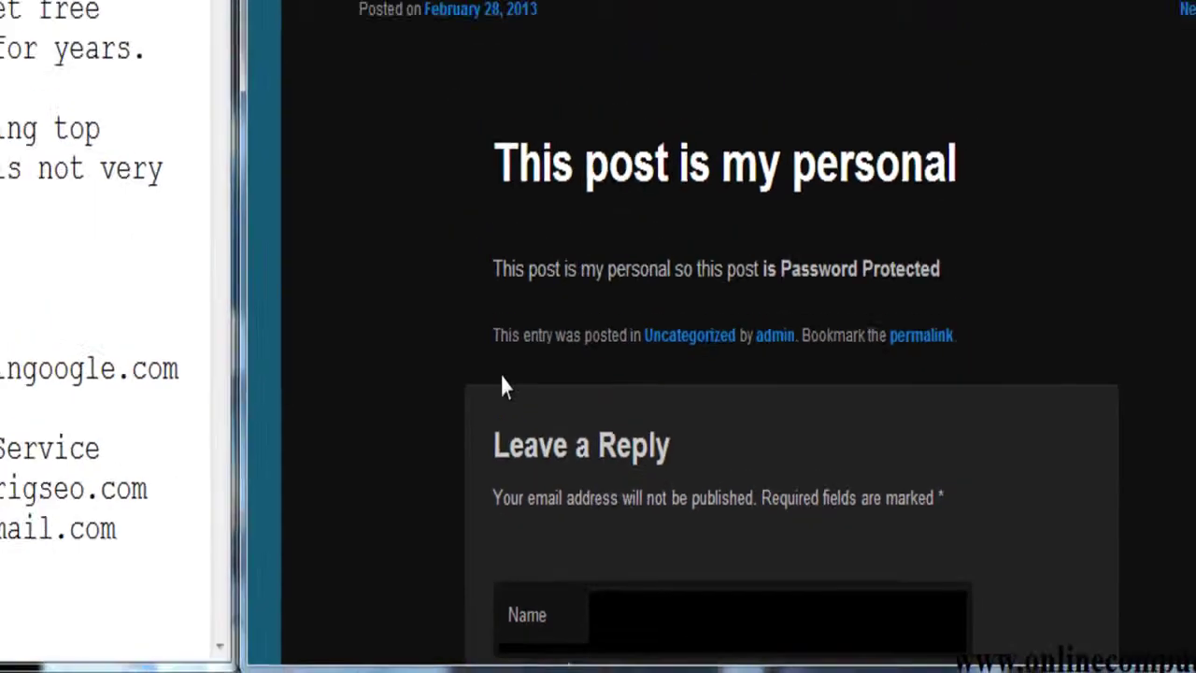
scroll(529, 270, "up", 5)
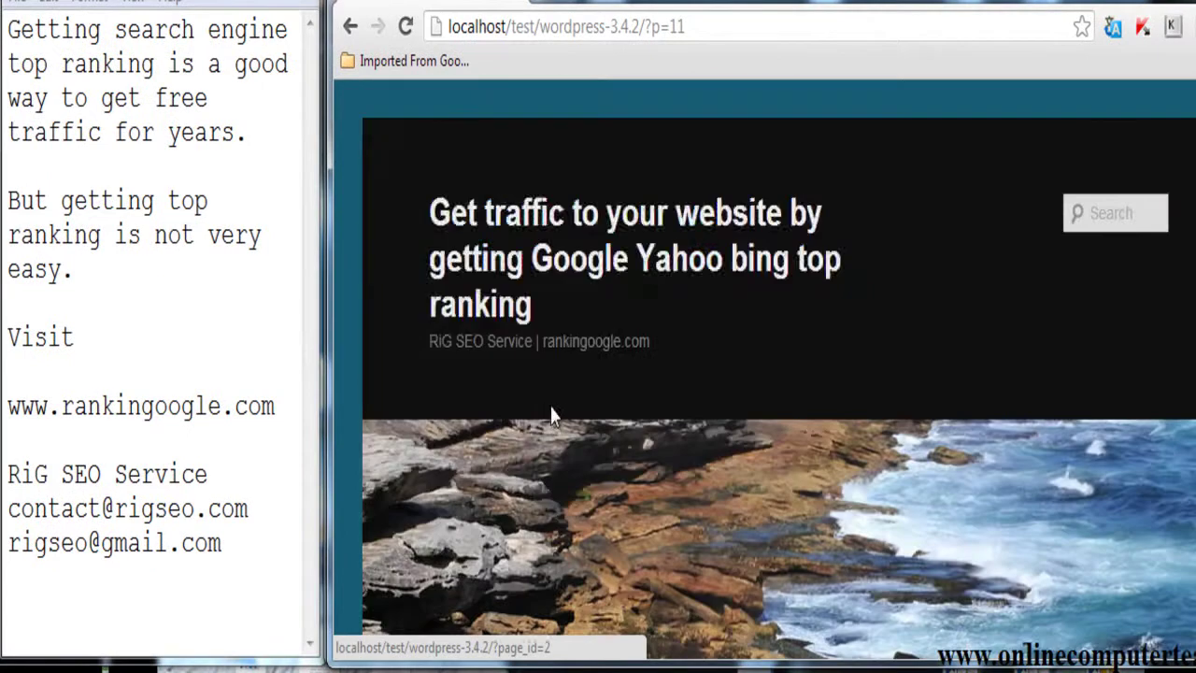
left_click(529, 269)
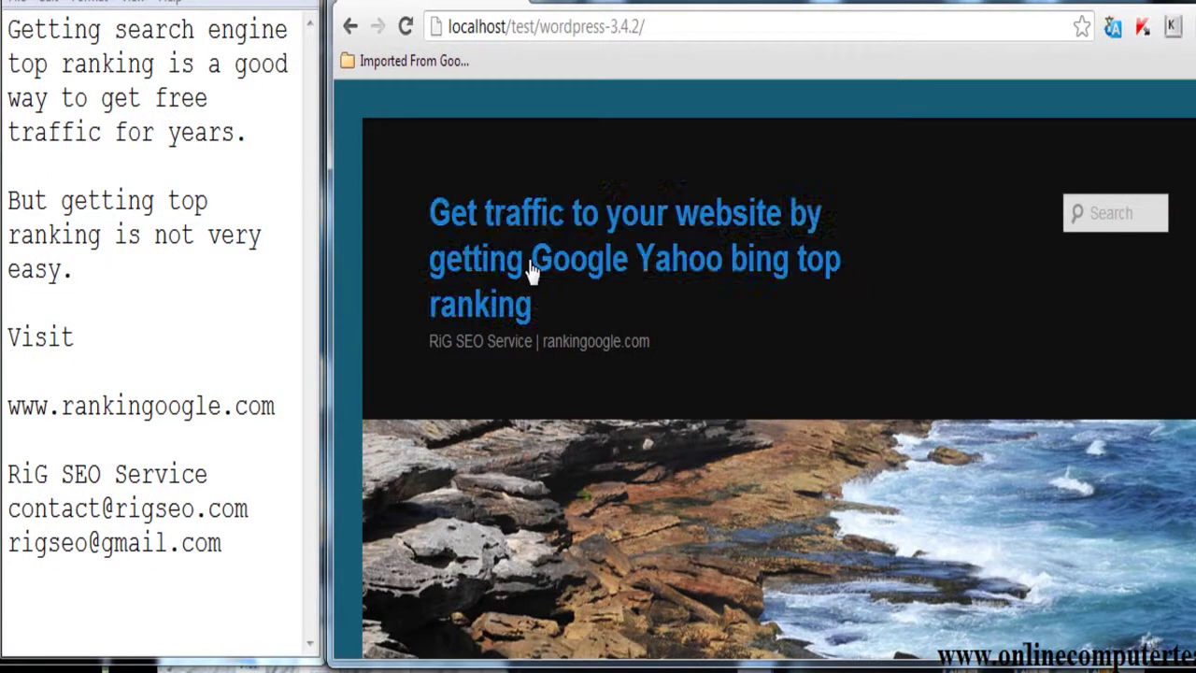
scroll(717, 384, "down", 5)
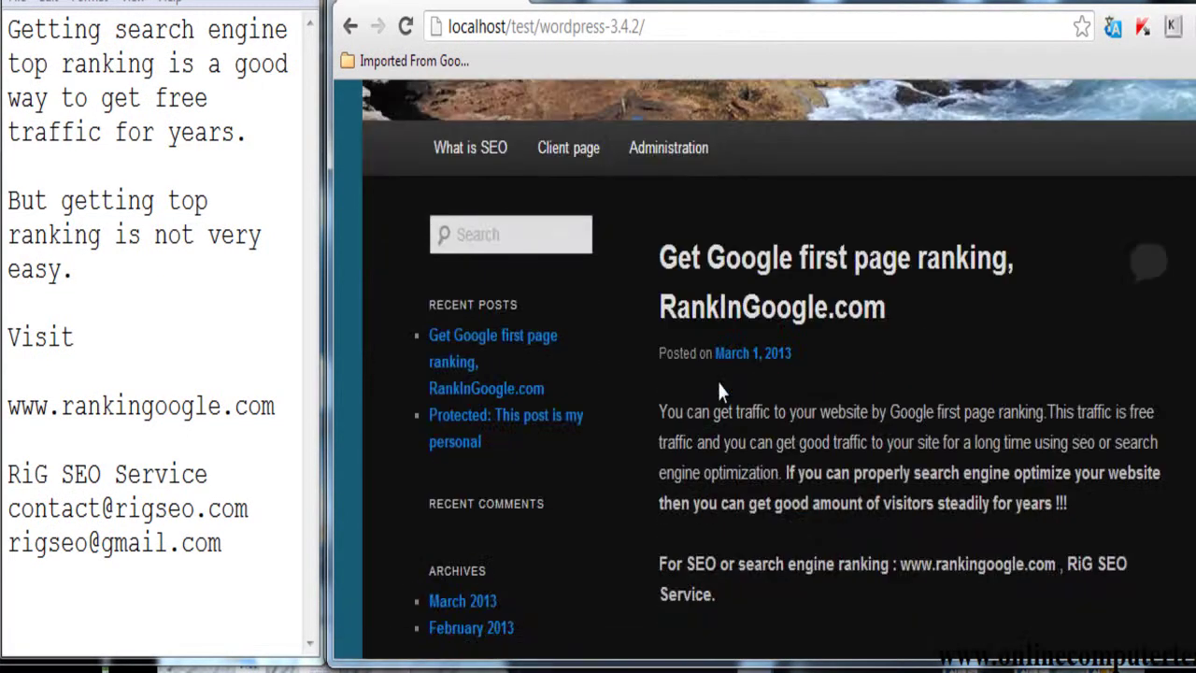
scroll(720, 390, "down", 6)
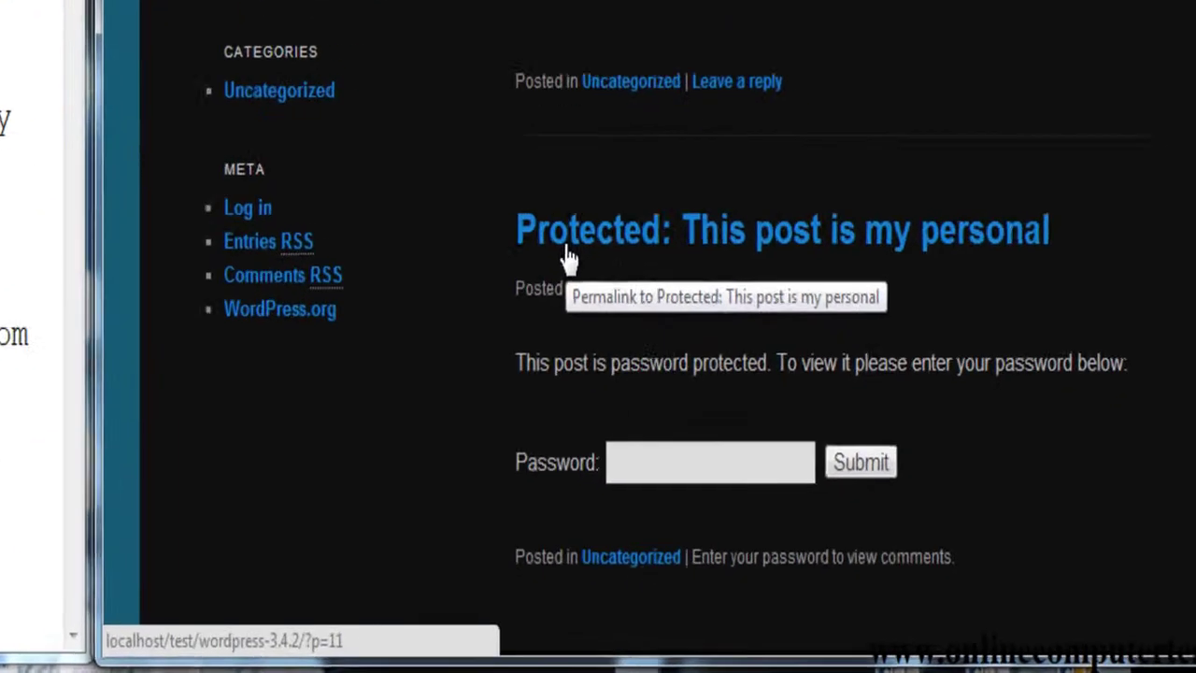
left_click(631, 203)
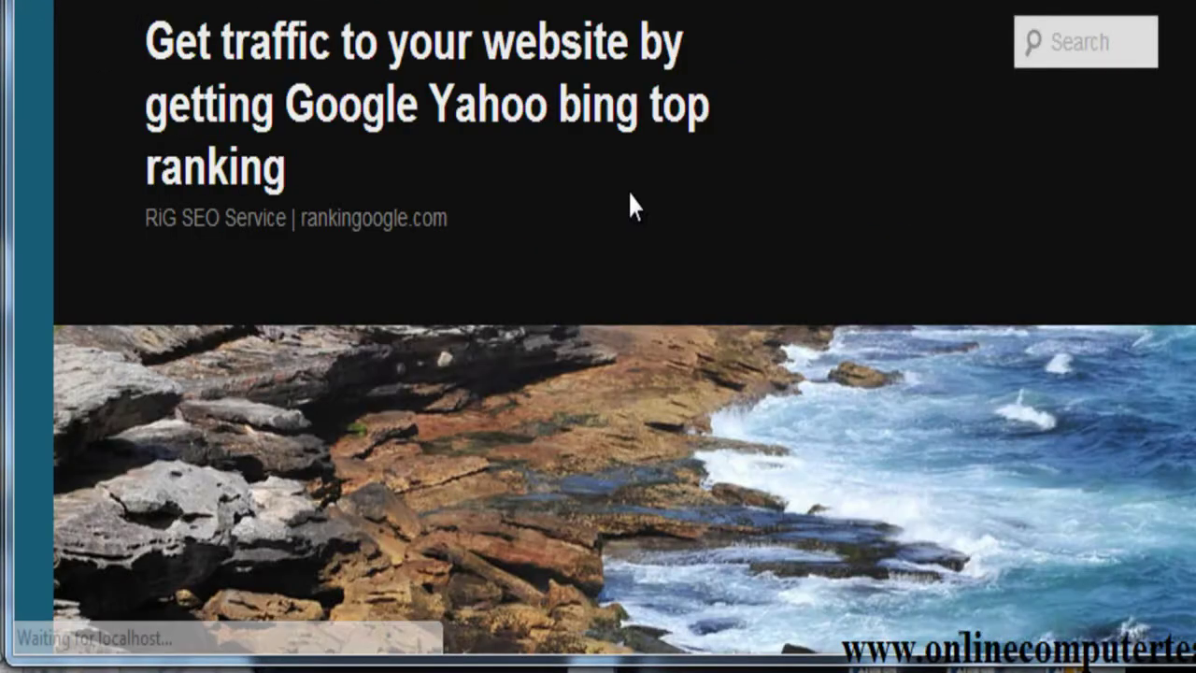
scroll(644, 253, "down", 4)
scroll(644, 247, "down", 8)
Step: Submit the post password and read the unlocked post content
left_click(502, 218)
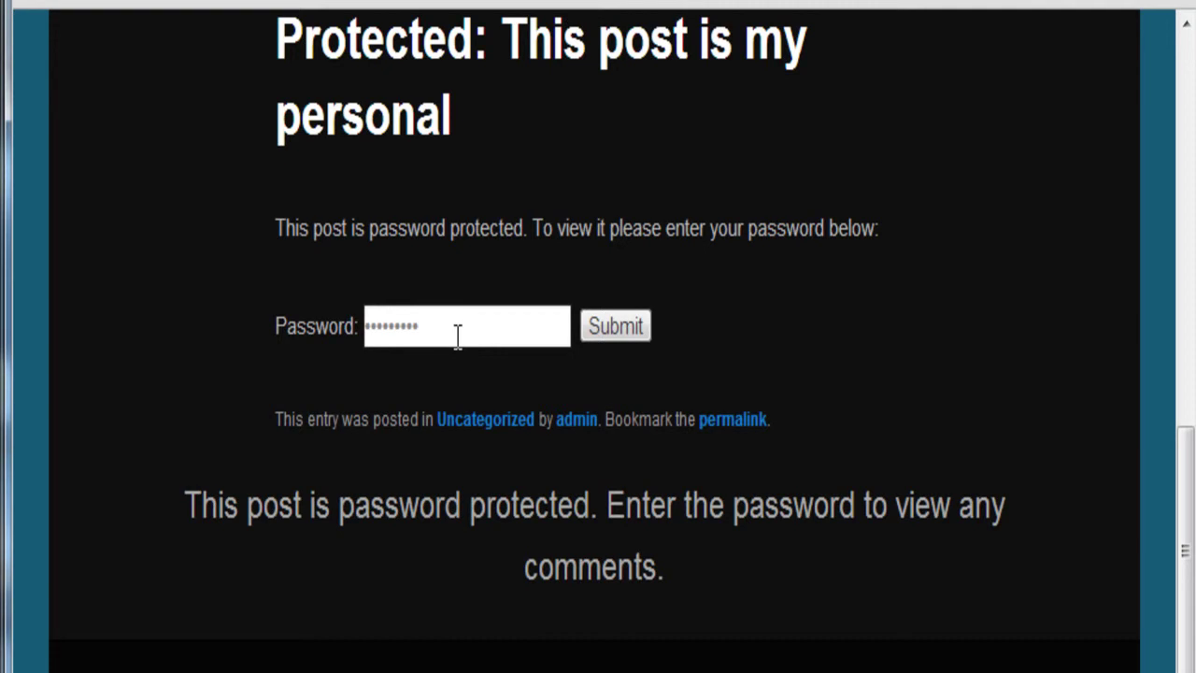
left_click(616, 326)
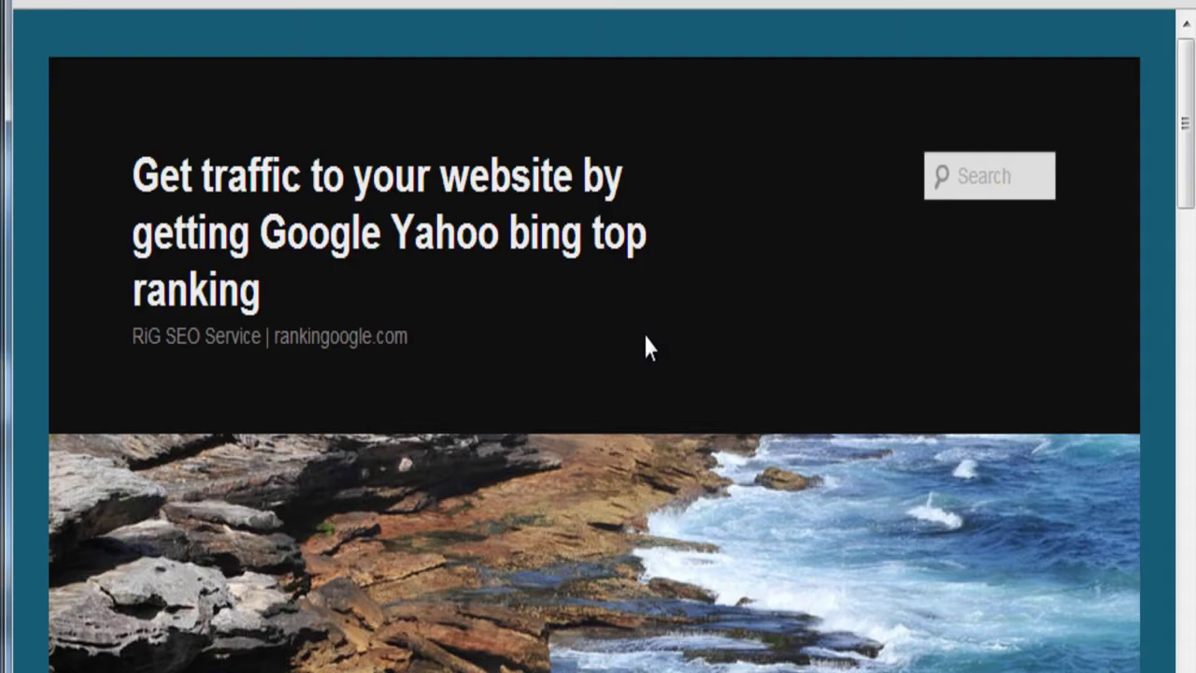
scroll(645, 336, "down", 5)
scroll(647, 348, "down", 5)
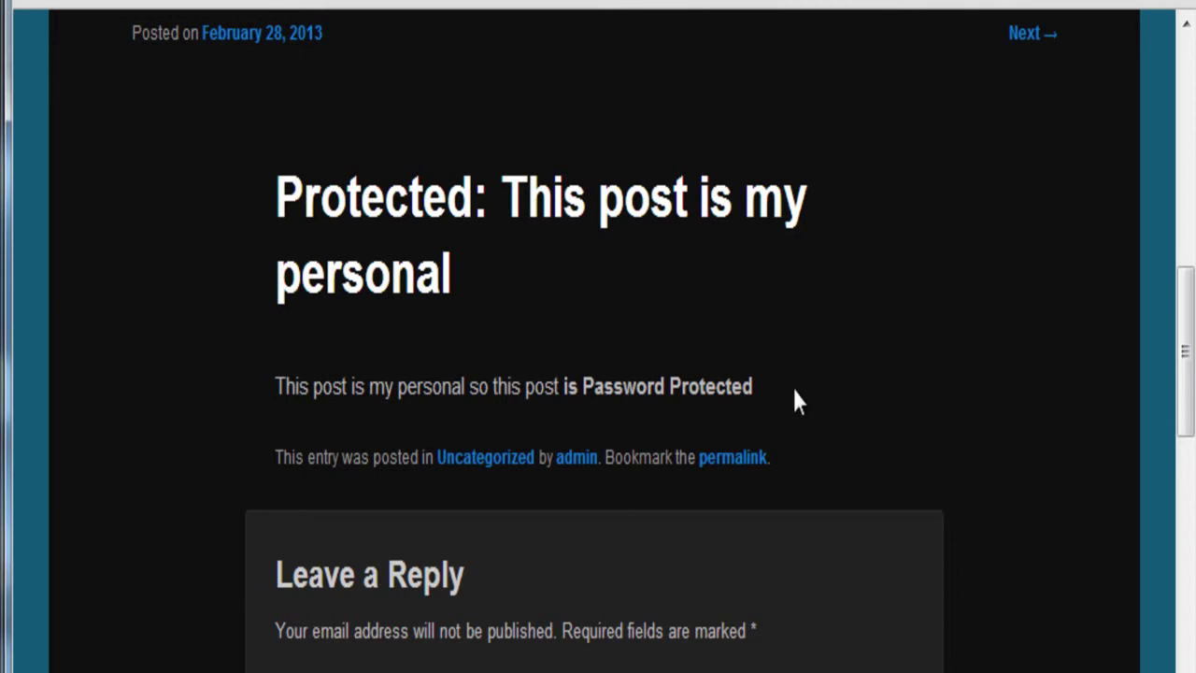
scroll(790, 384, "up", 2)
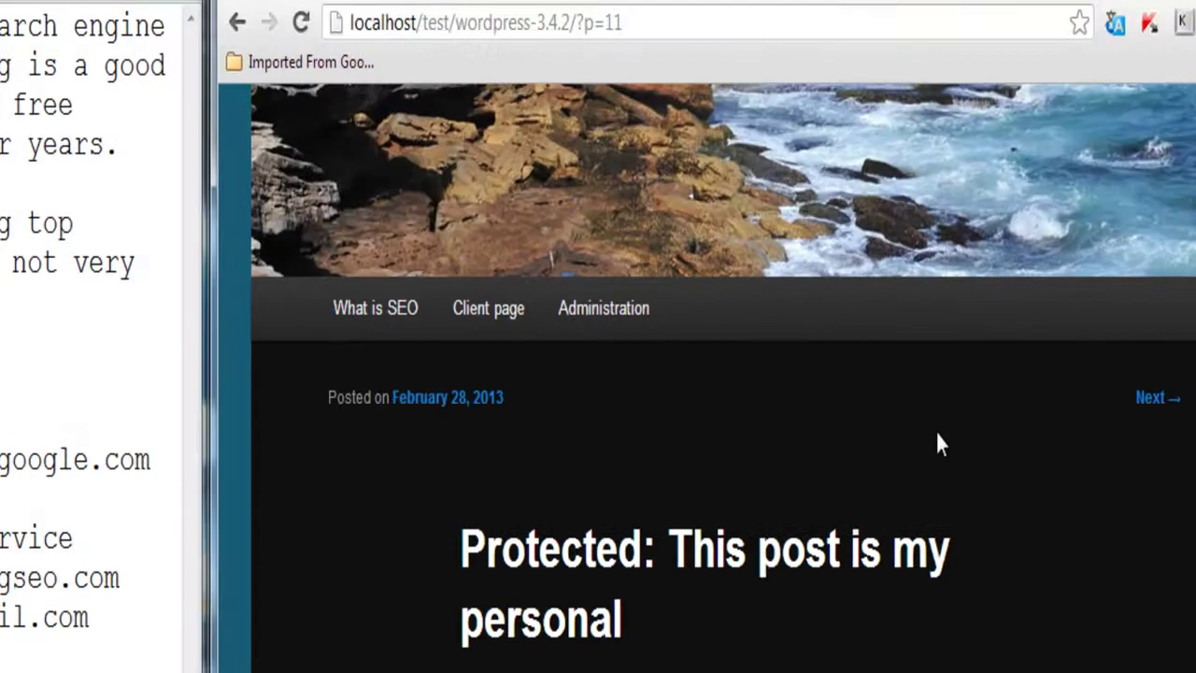
scroll(869, 419, "up", 4)
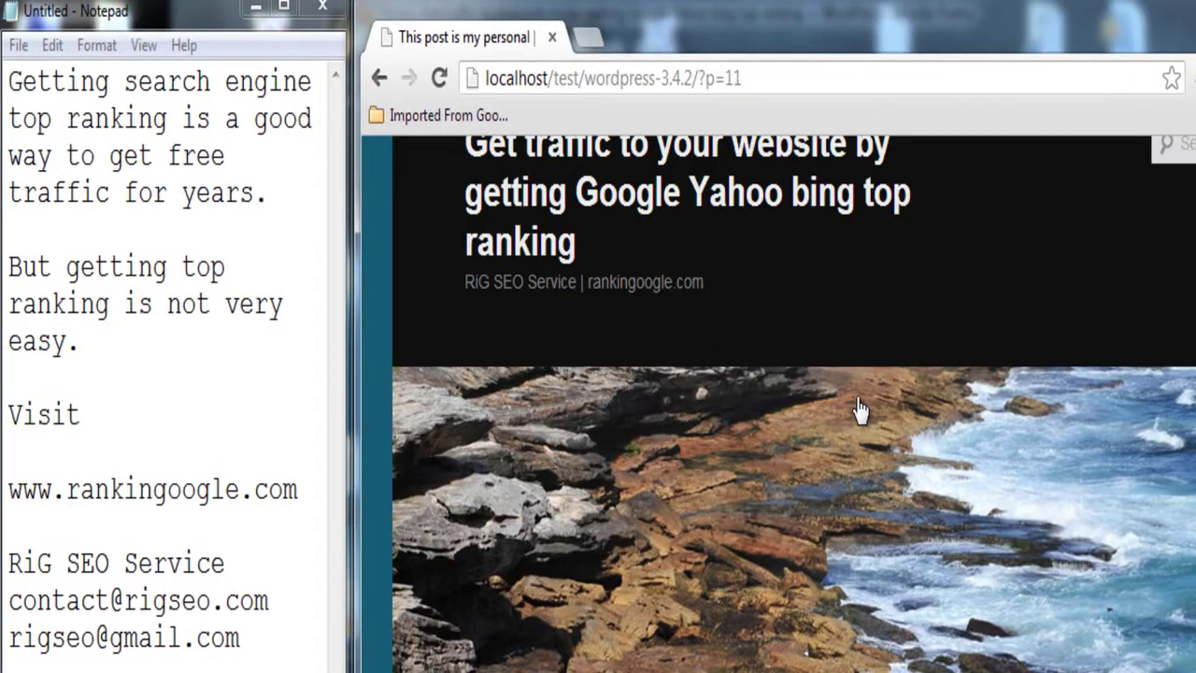
scroll(861, 409, "up", 2)
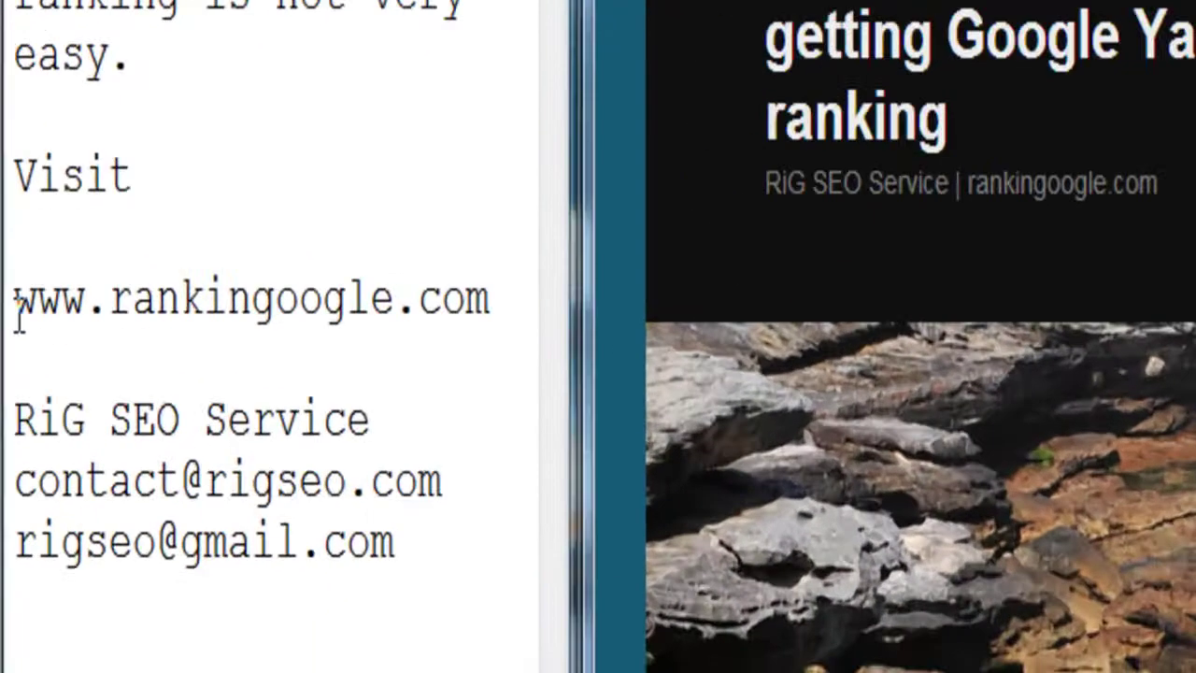
left_click_drag(11, 491, 317, 492)
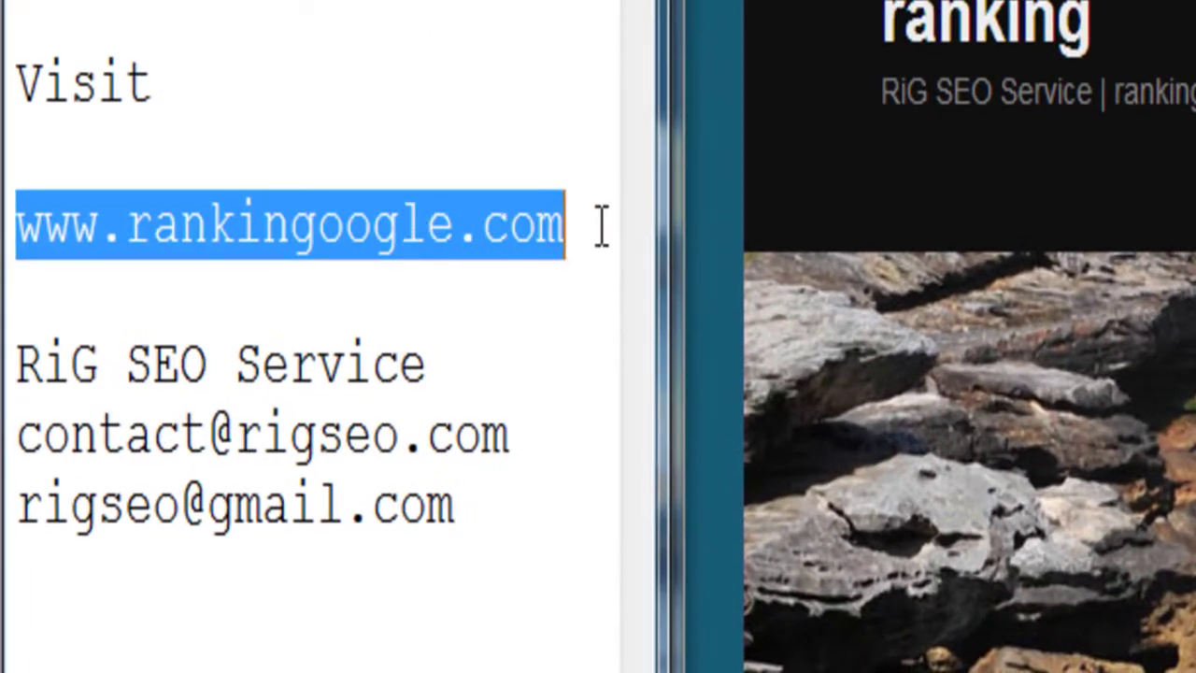
scroll(969, 336, "down", 2)
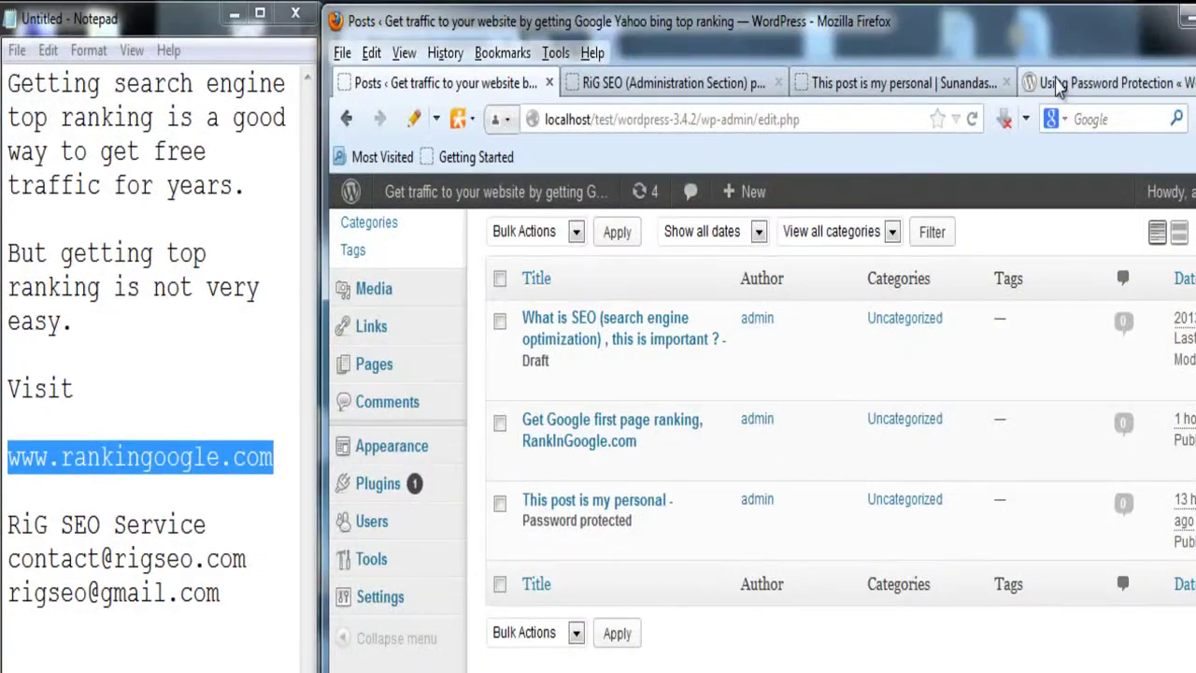
Step: In the Codex 'Using Password Protection' article, find the visibility options and highlight 'Private'
left_click(1058, 84)
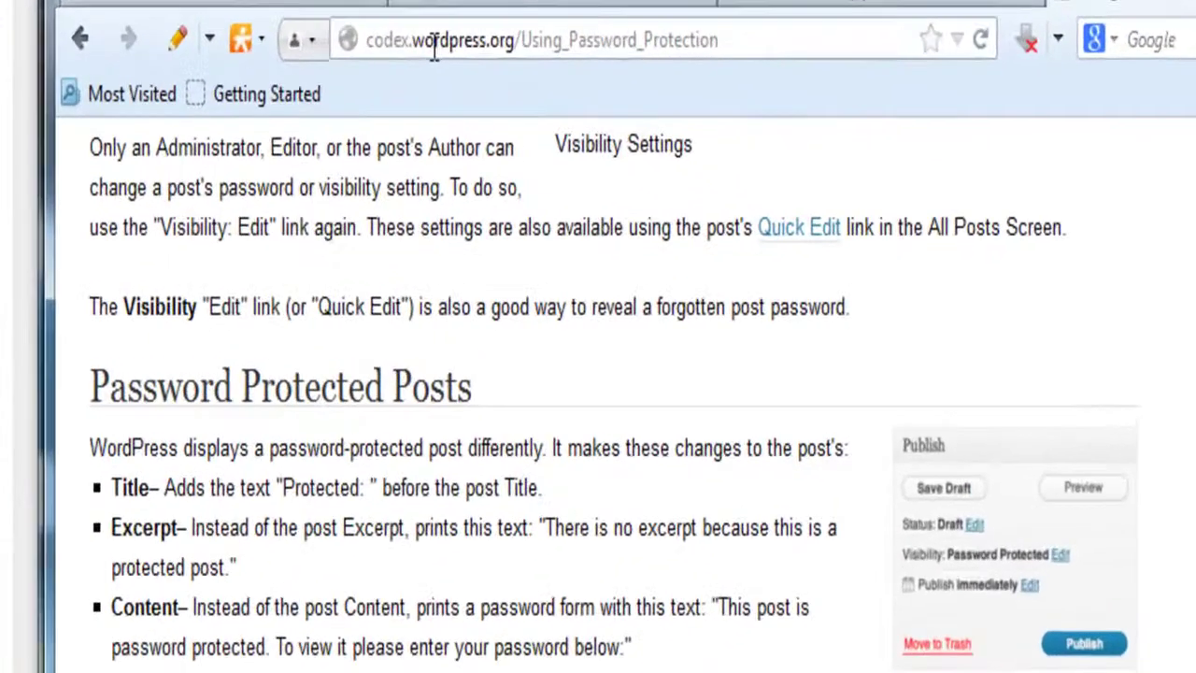
left_click(688, 119)
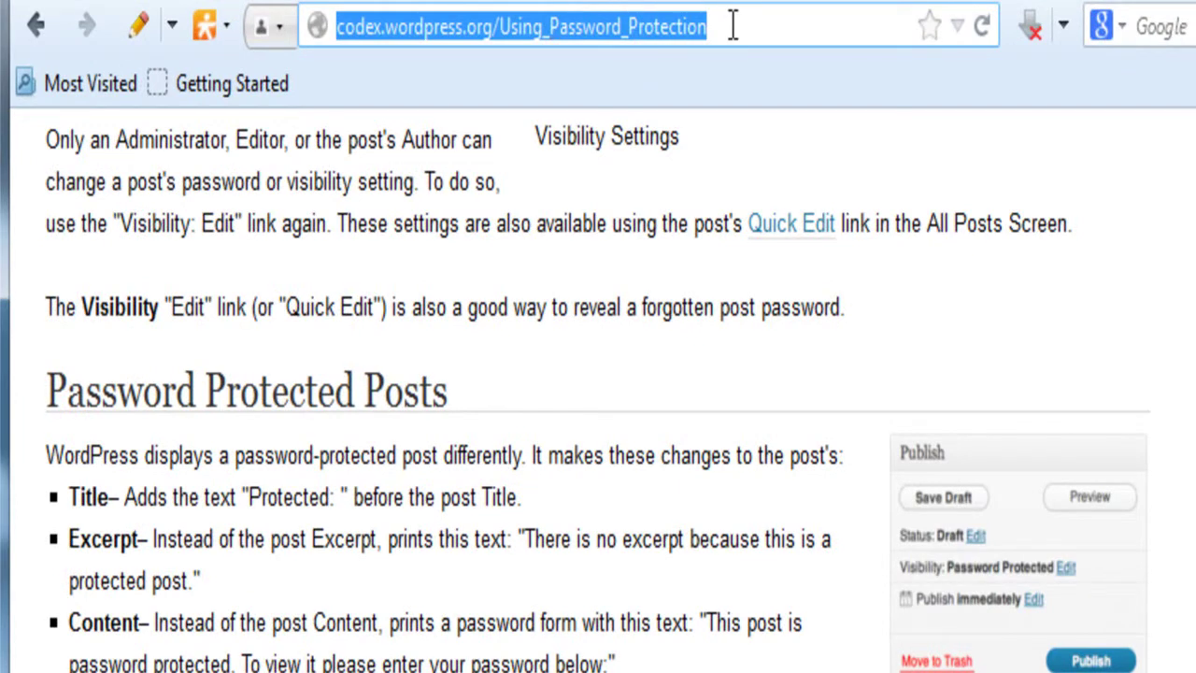
left_click(561, 448)
scroll(561, 449, "up", 2)
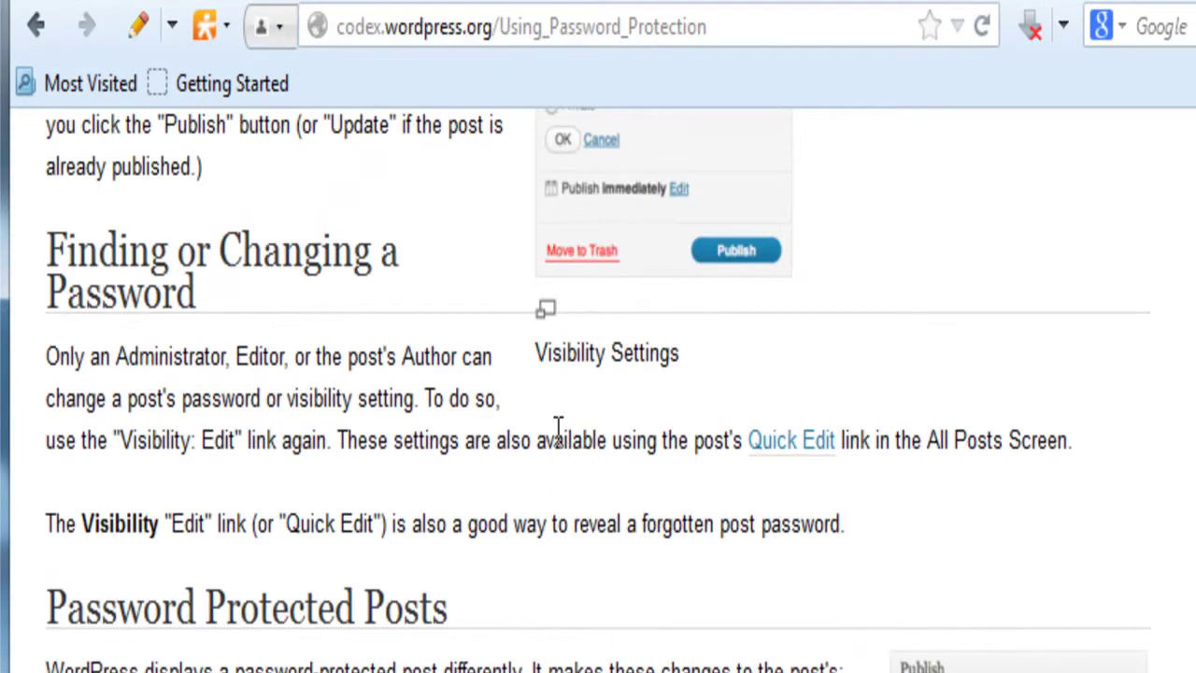
scroll(558, 430, "up", 6)
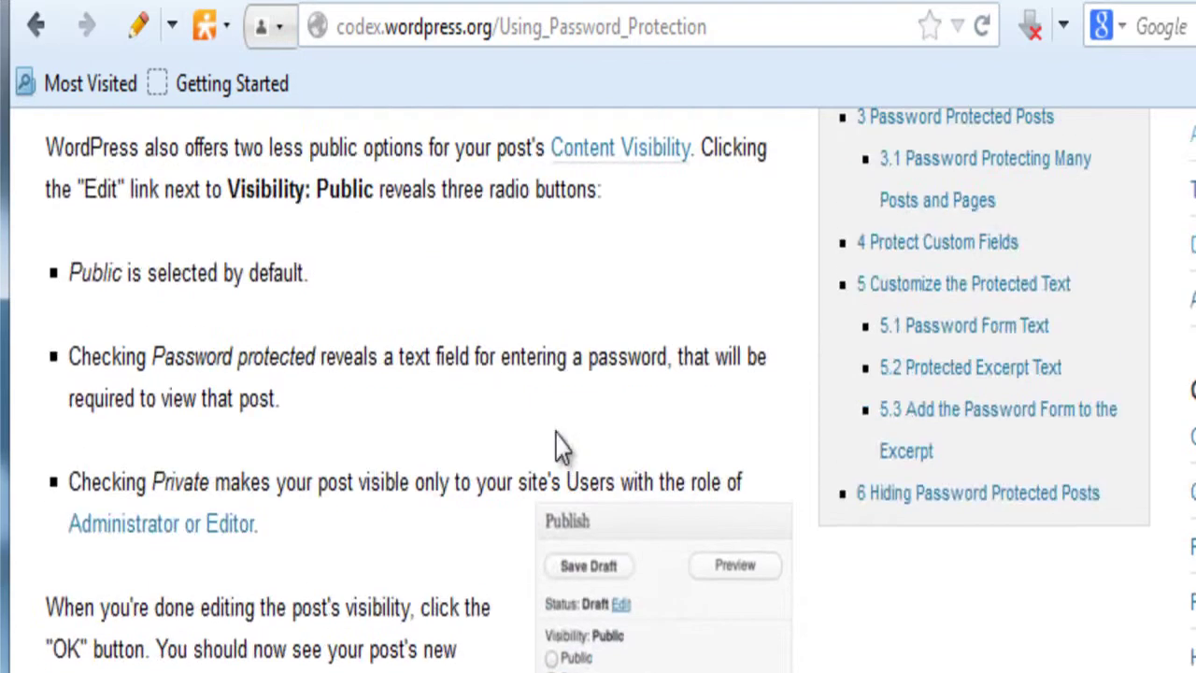
left_click_drag(149, 482, 246, 482)
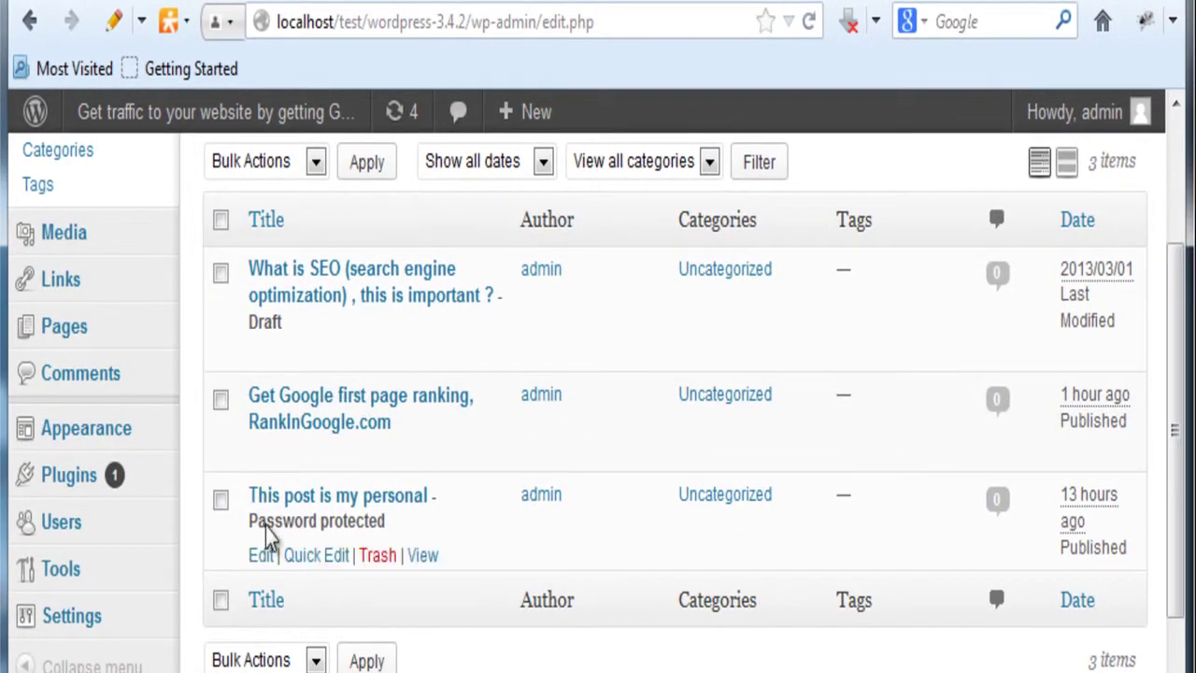
Step: Try Private visibility on the personal post, then highlight the Codex sentence explaining Private visibility
left_click(263, 555)
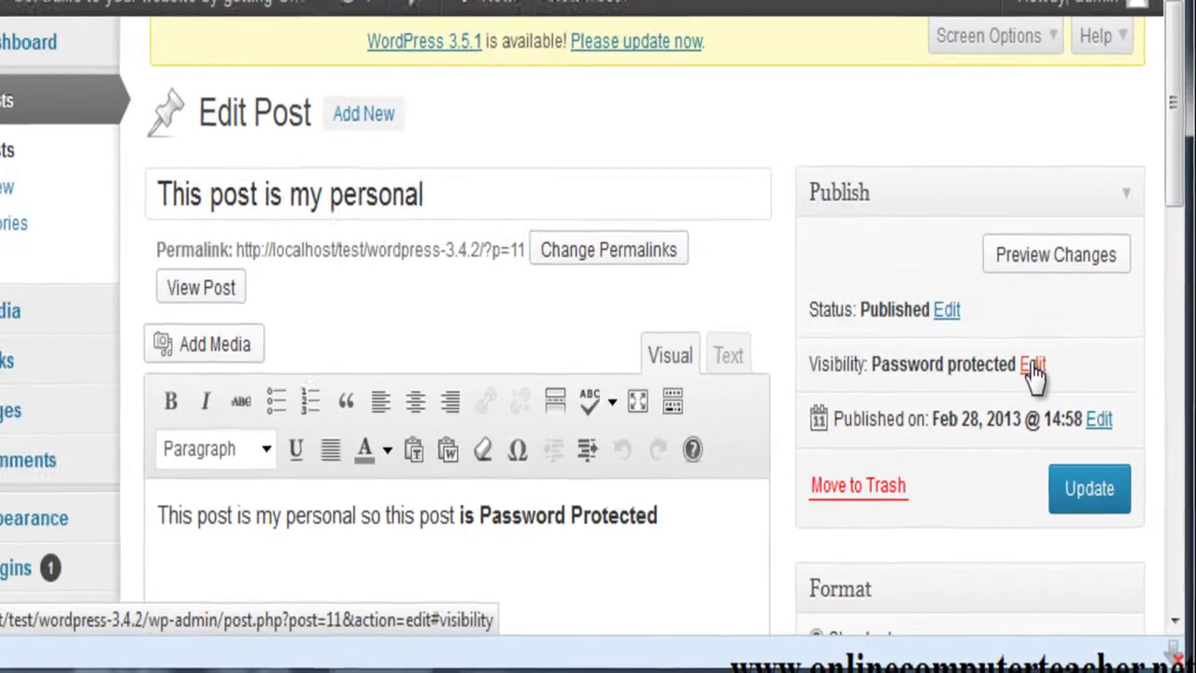
left_click(1042, 391)
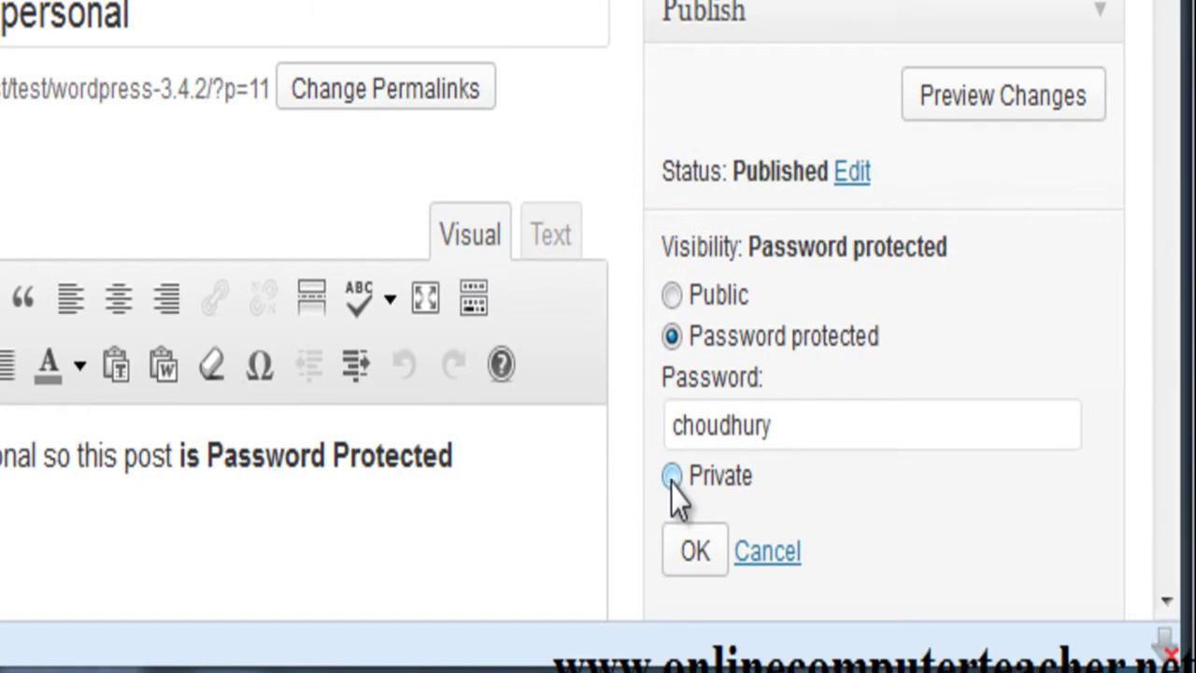
left_click(673, 479)
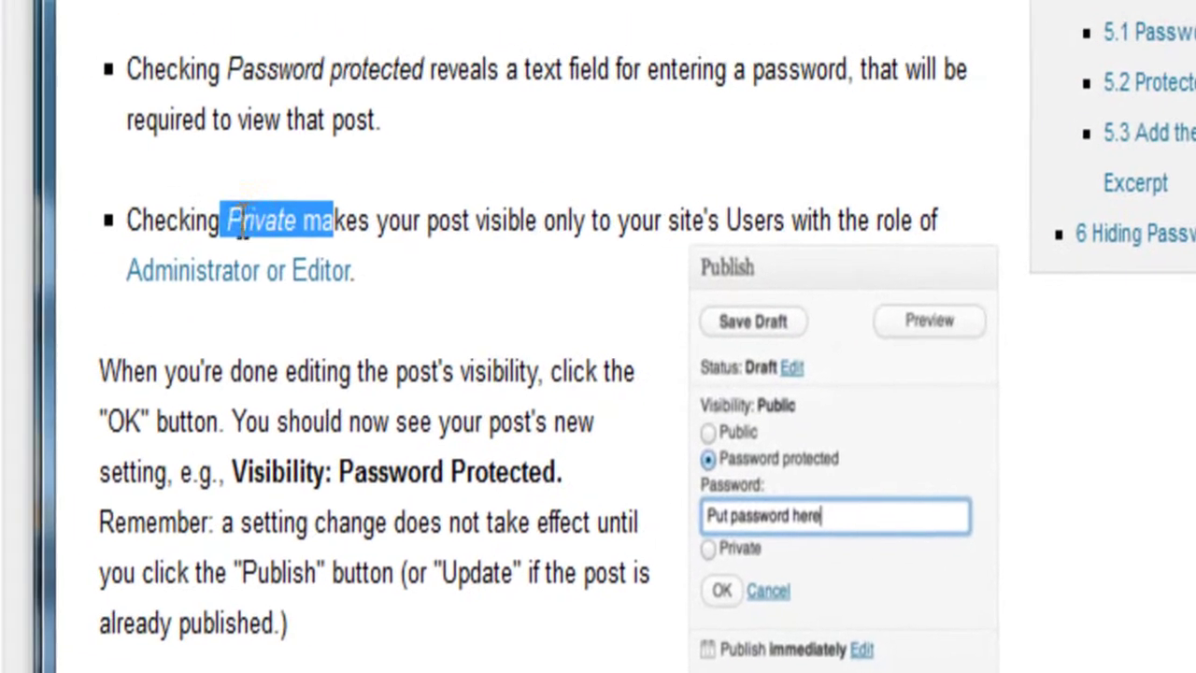
left_click(163, 209)
left_click_drag(136, 221, 951, 222)
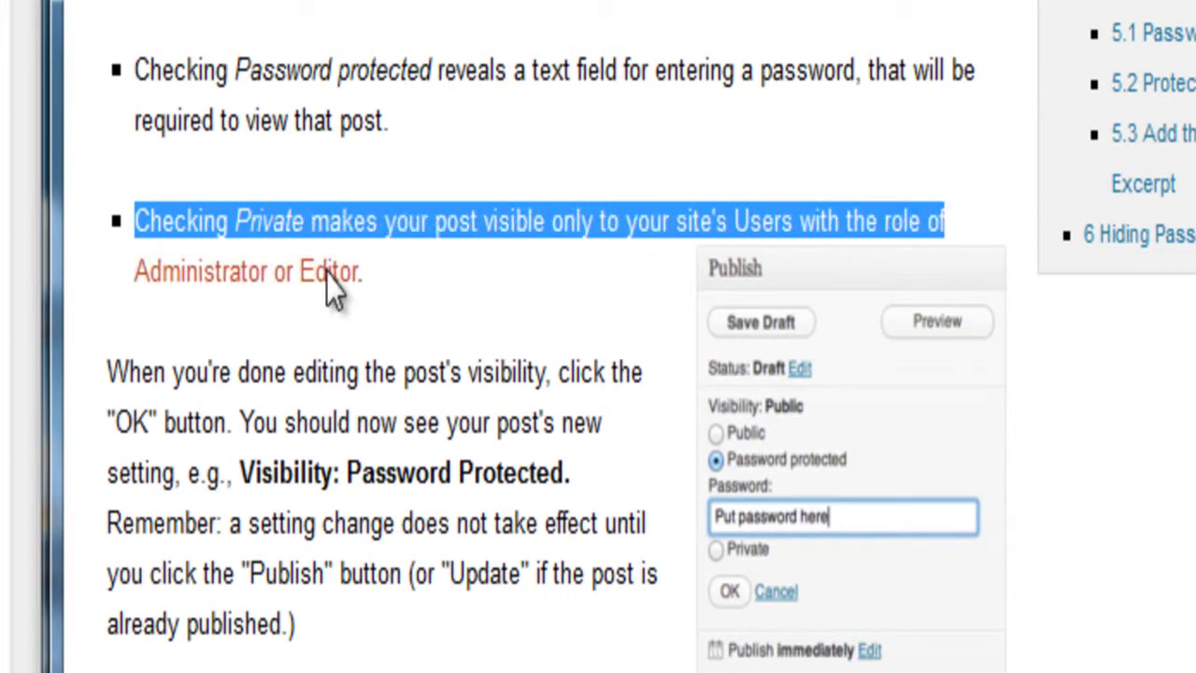
left_click(514, 336)
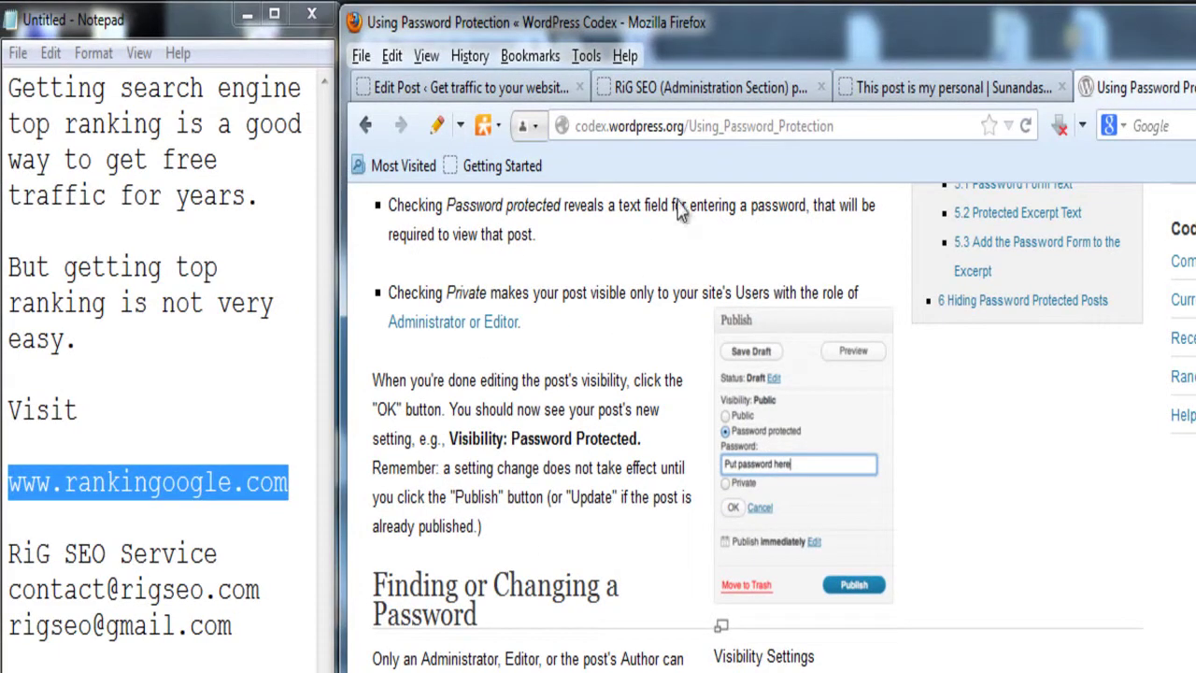
left_click(688, 127)
scroll(505, 523, "down", 8)
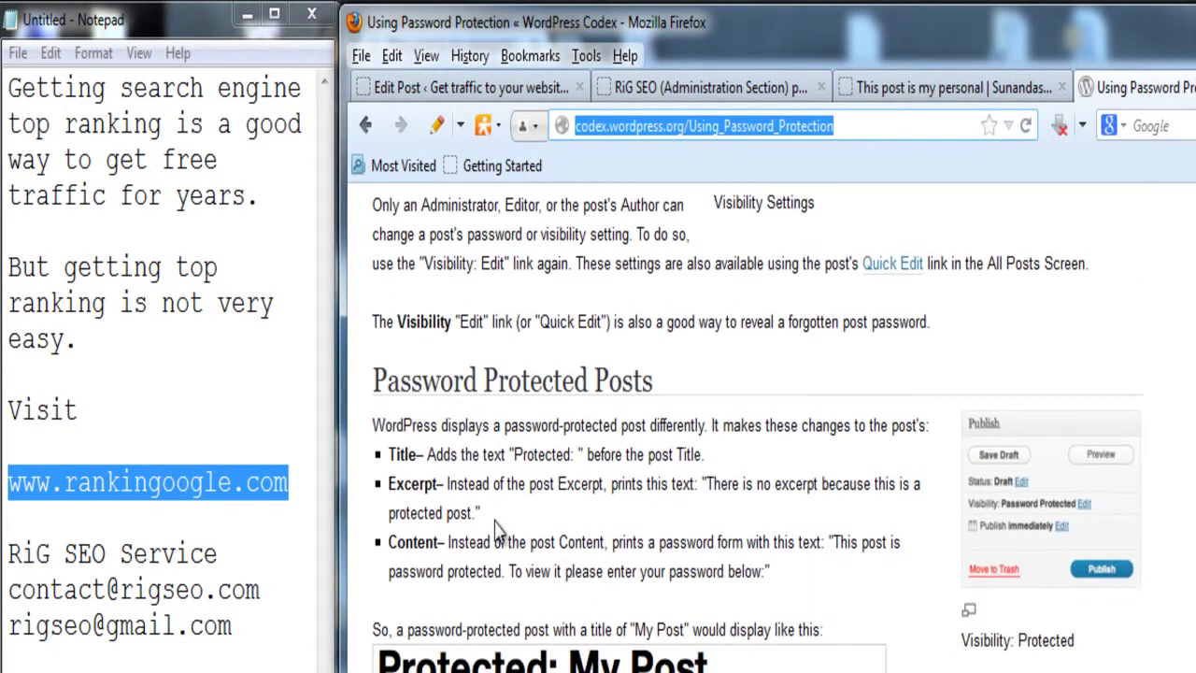
scroll(498, 529, "down", 12)
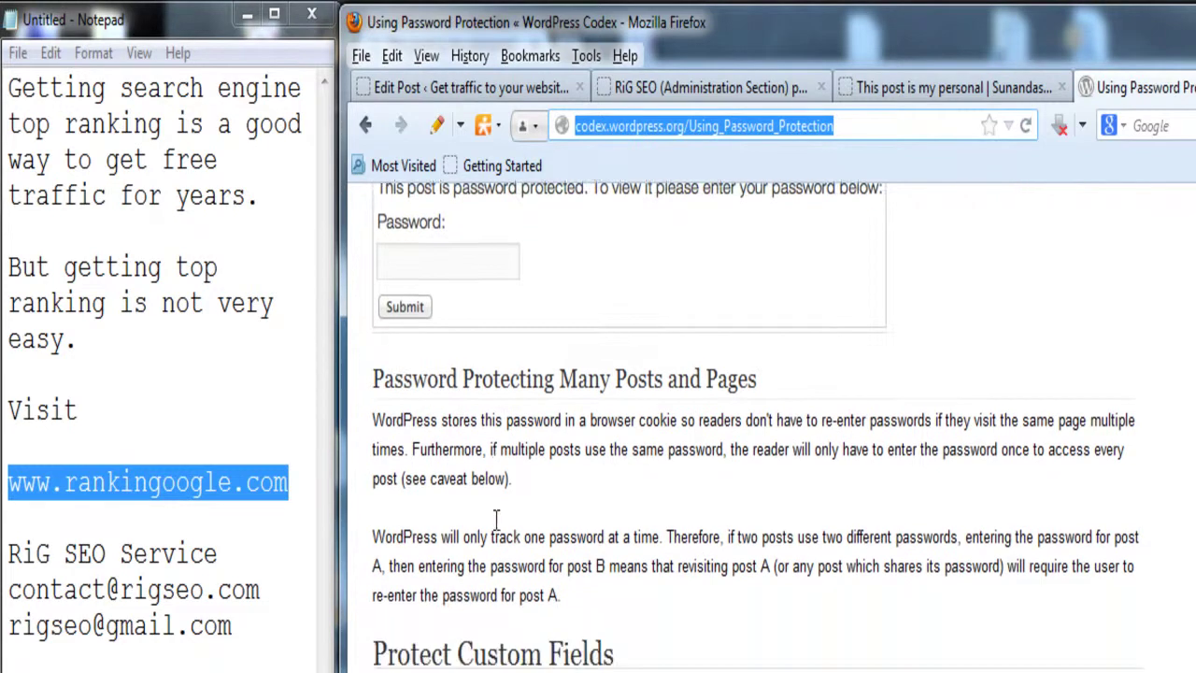
scroll(496, 520, "down", 4)
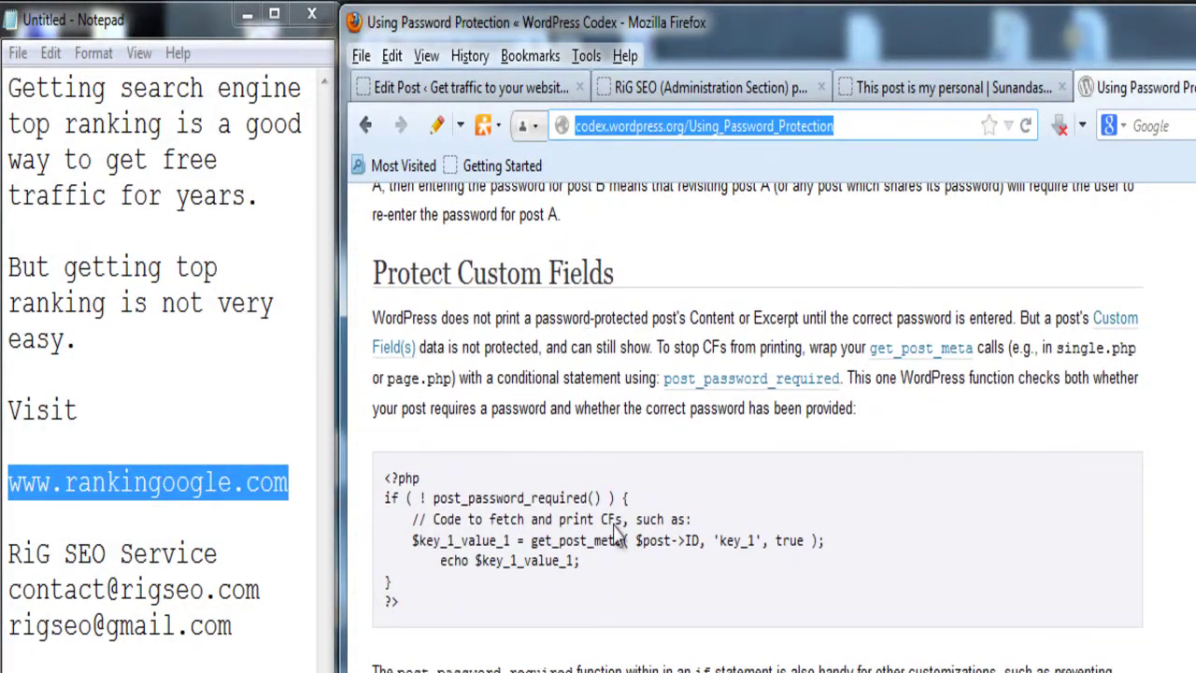
scroll(634, 660, "down", 15)
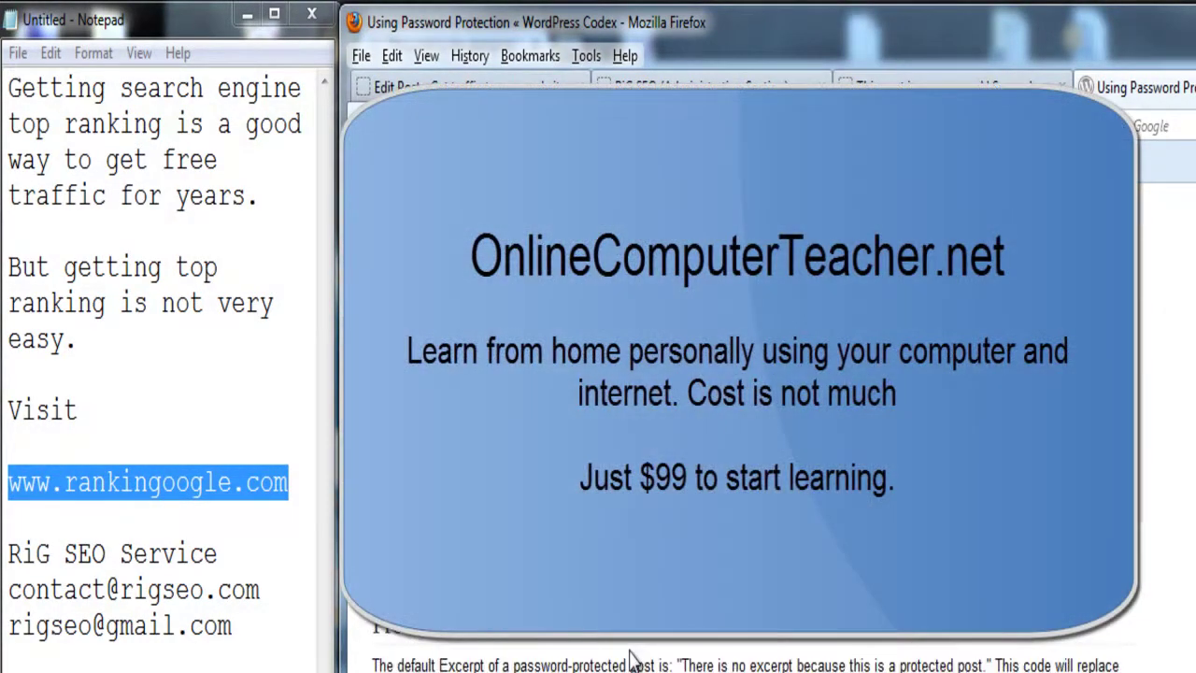
scroll(622, 649, "down", 3)
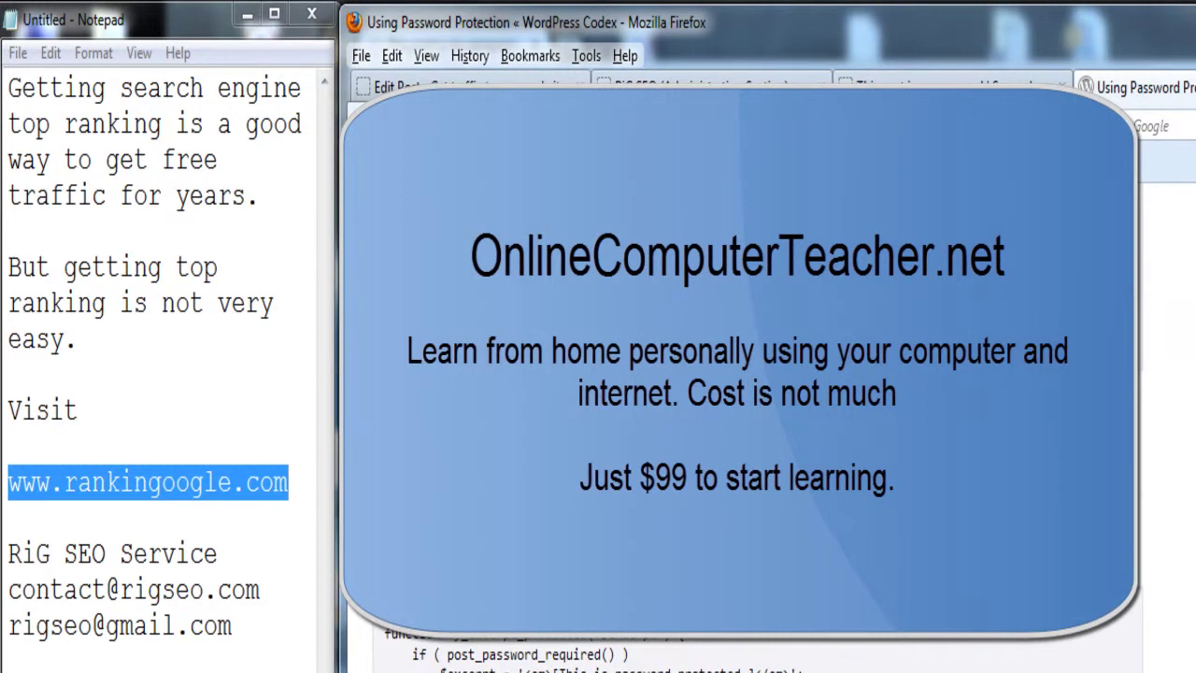